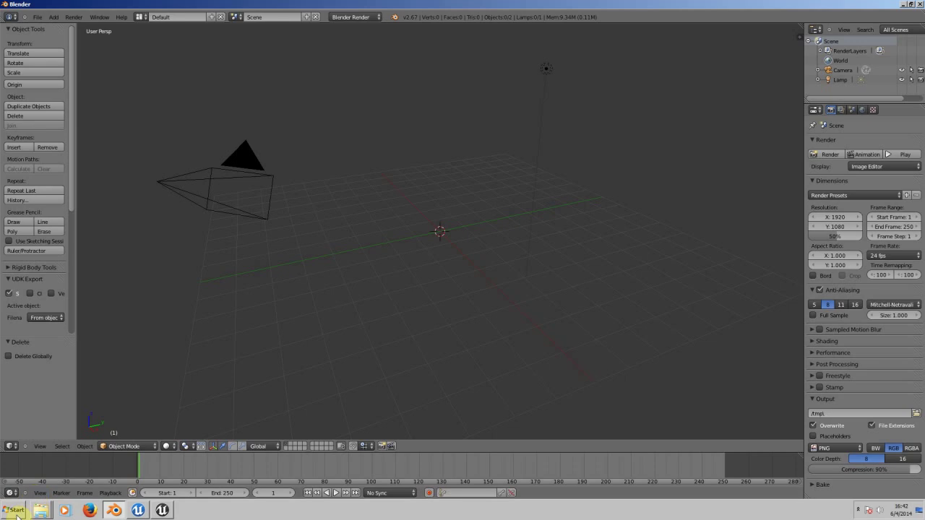
Switch to the Unreal Editor and open the Weapons content folder.
click(17, 515)
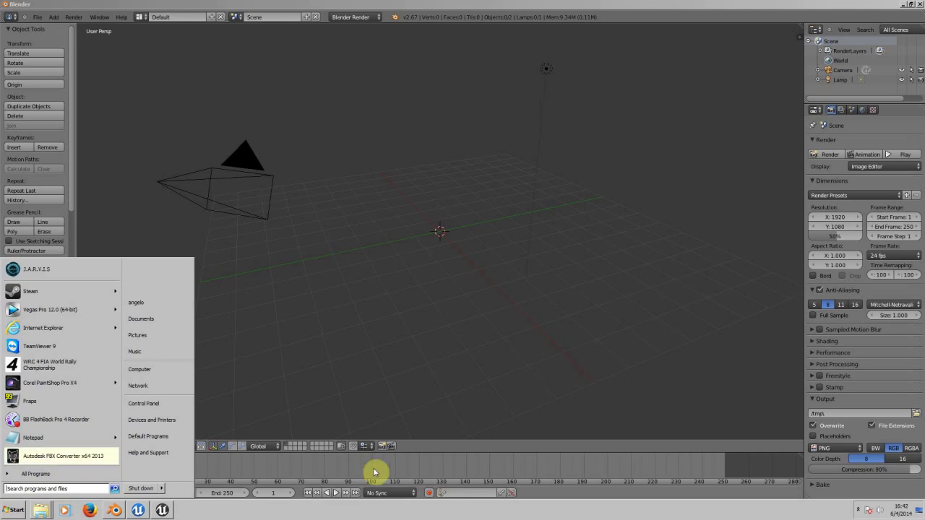
click(557, 496)
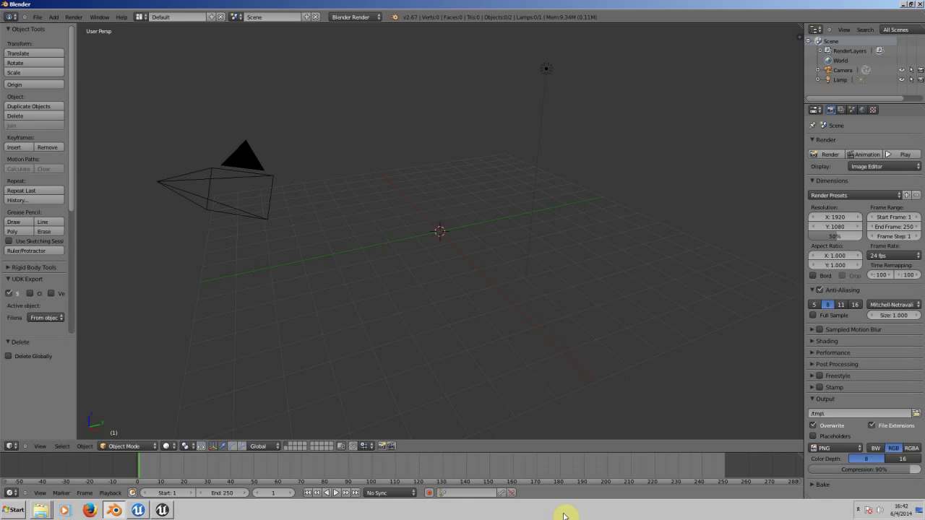
click(161, 509)
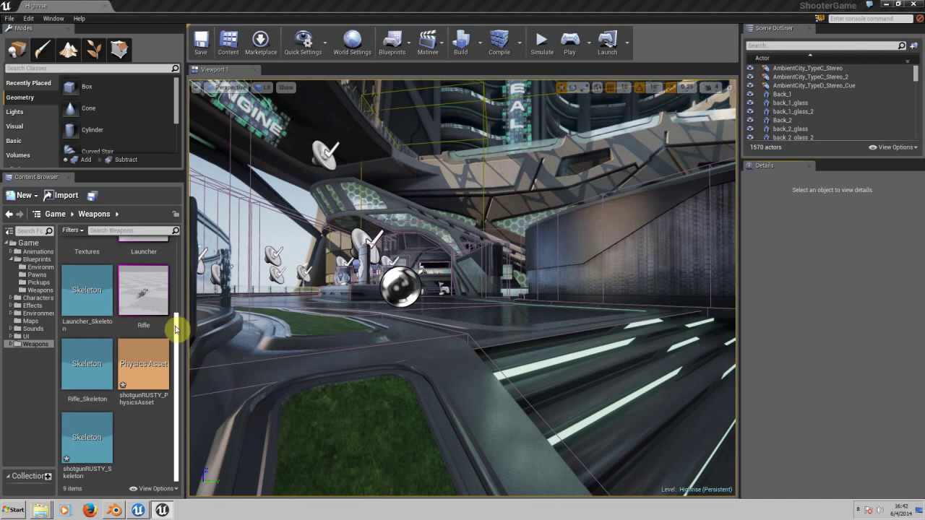
click(29, 344)
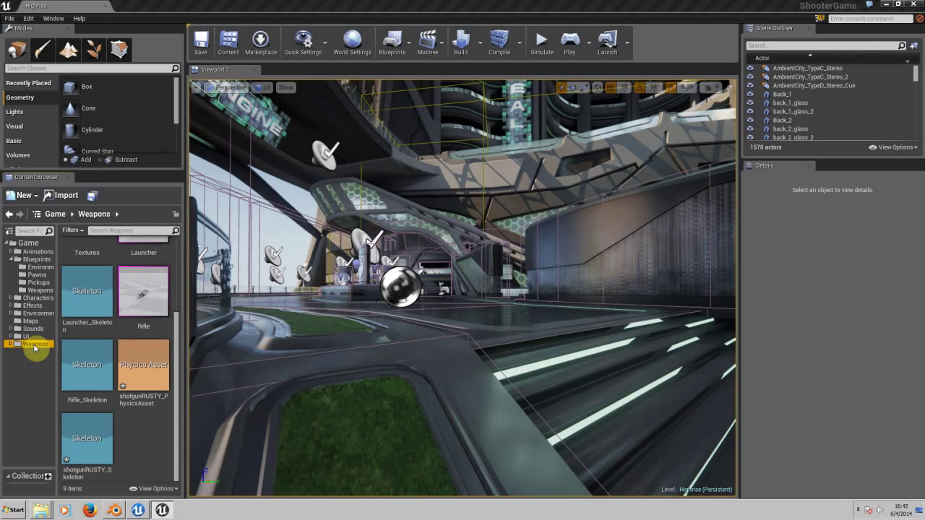
Start an export of the Rifle skeletal mesh, then cancel the export window.
click(146, 288)
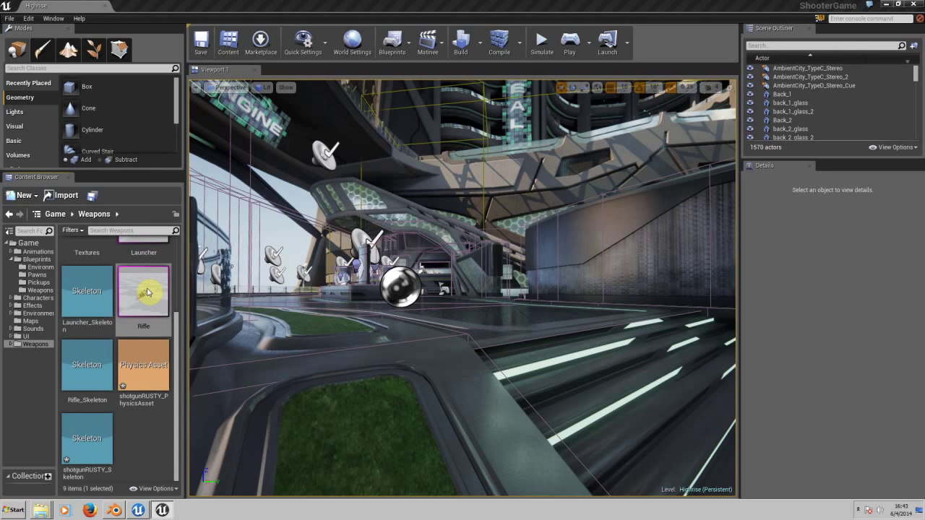
right_click(146, 292)
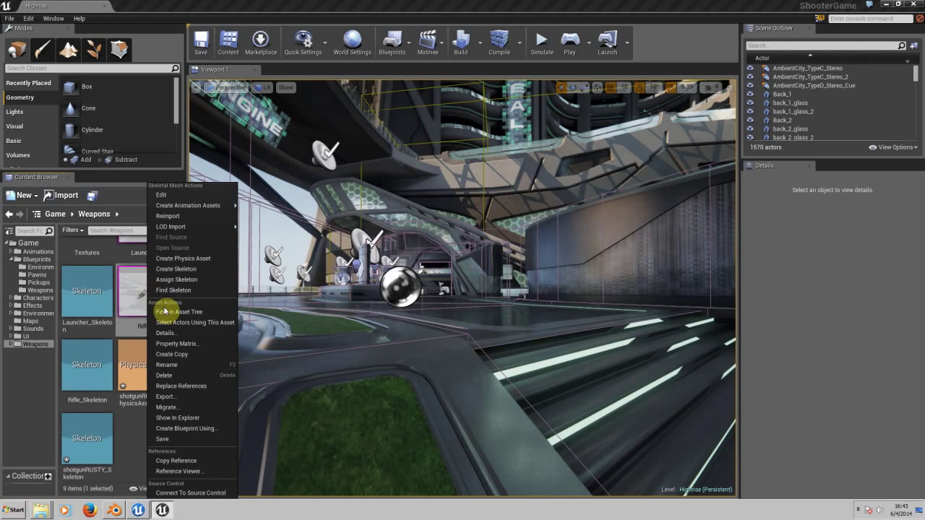
click(175, 400)
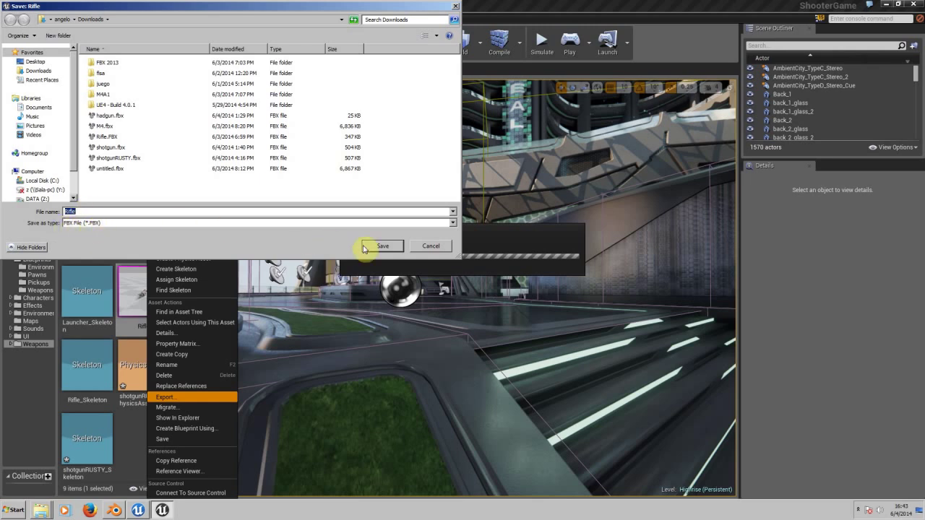
click(431, 247)
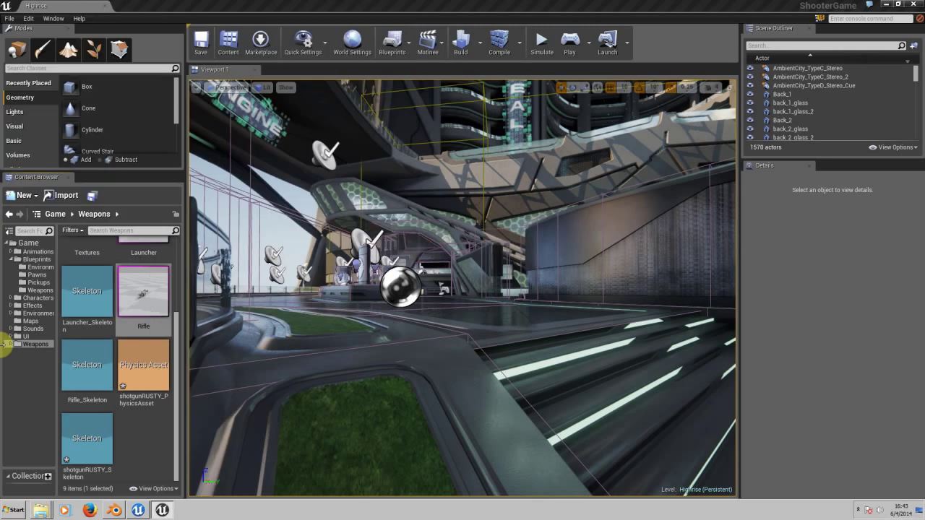
Switch back to Blender.
click(114, 510)
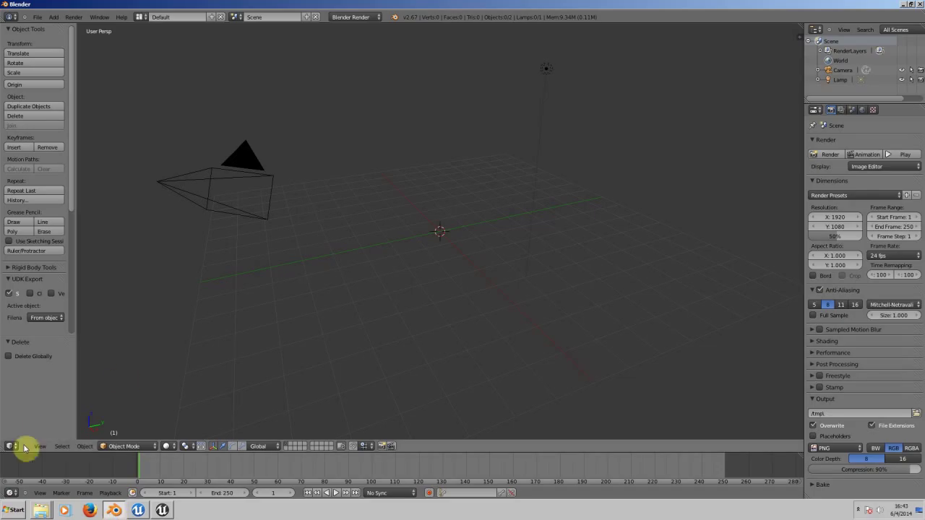
click(15, 510)
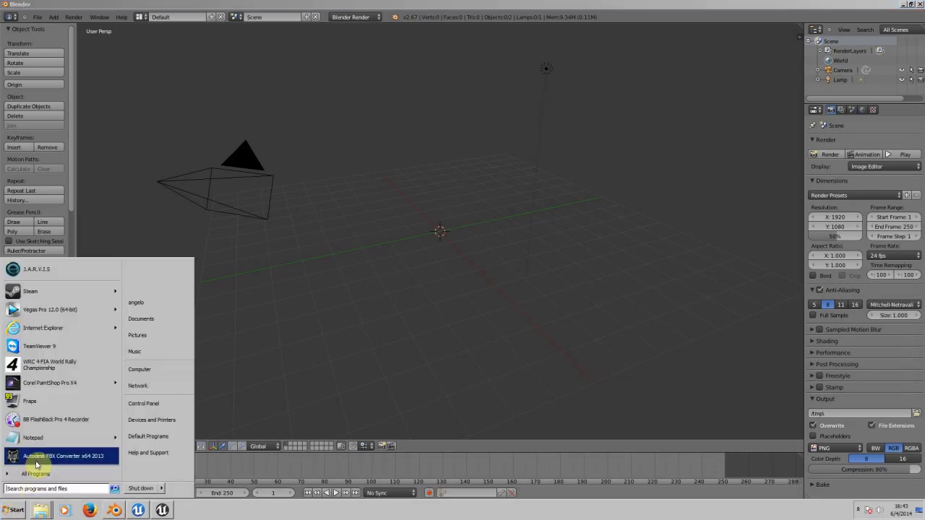
click(304, 505)
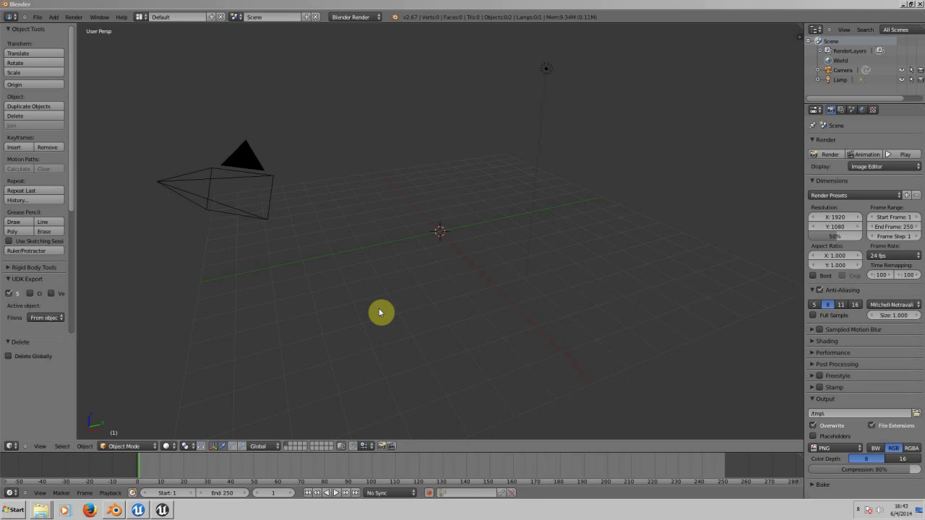
Import shotgunRUSTYOBJECT.obj as a Wavefront OBJ model.
click(39, 18)
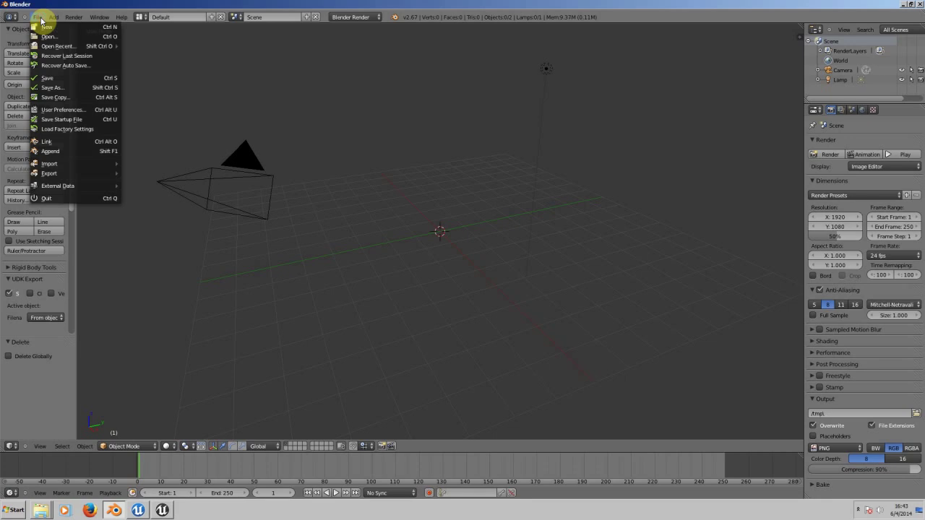
mouse_move(61, 166)
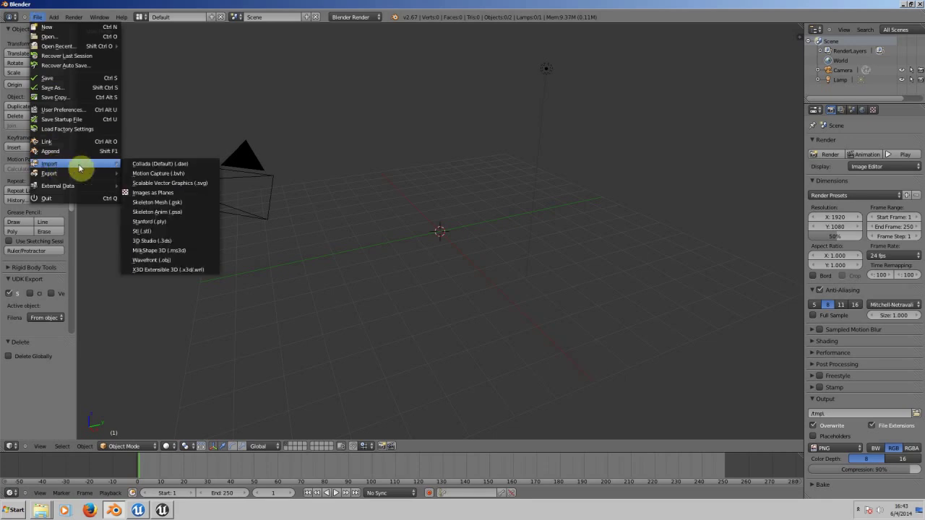
click(163, 262)
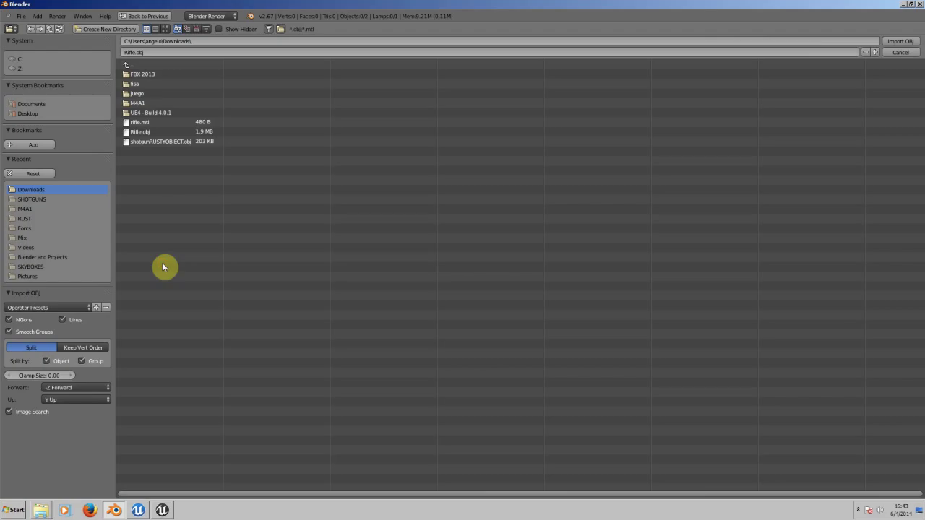
click(148, 142)
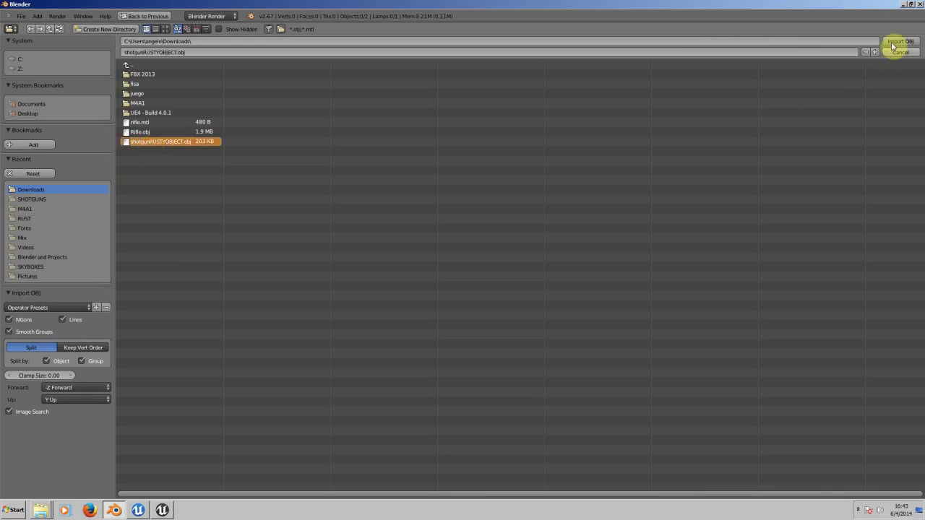
click(894, 43)
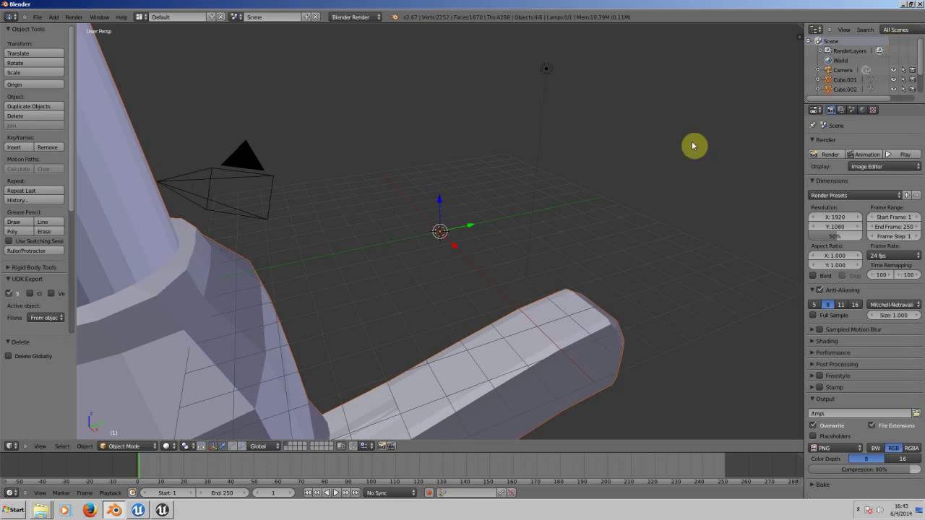
Orbit and zoom to inspect the imported shotgun from the front and diagonally.
middle_drag(411, 268, 278, 283)
scroll(278, 283, down, 5)
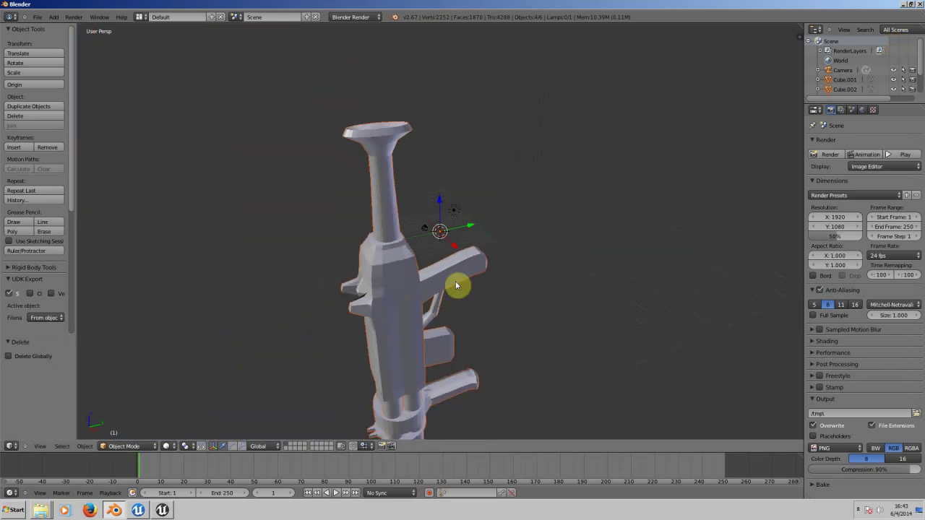
middle_drag(520, 314, 525, 209)
scroll(524, 210, down, 2)
scroll(524, 210, up, 2)
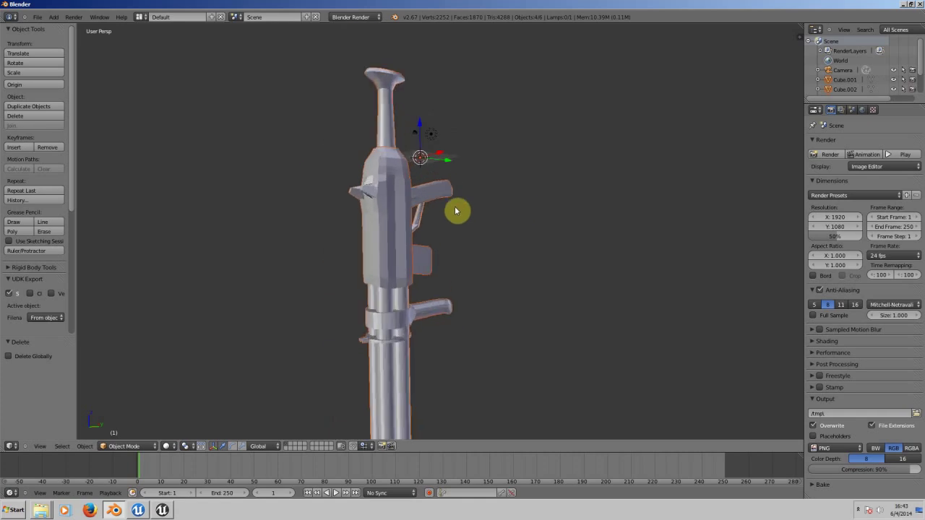
middle_drag(453, 206, 446, 239)
Import Rifle.obj as a second Wavefront OBJ and select the rifle object.
click(38, 17)
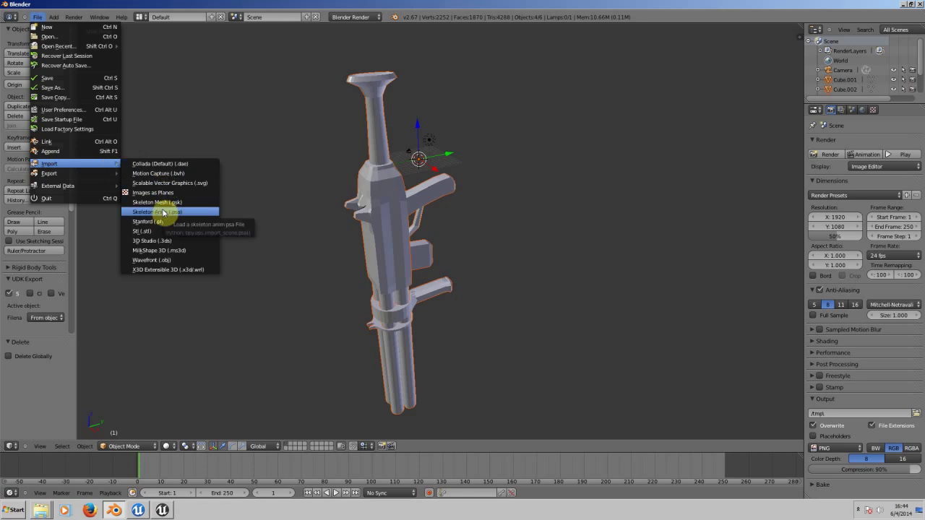
click(151, 260)
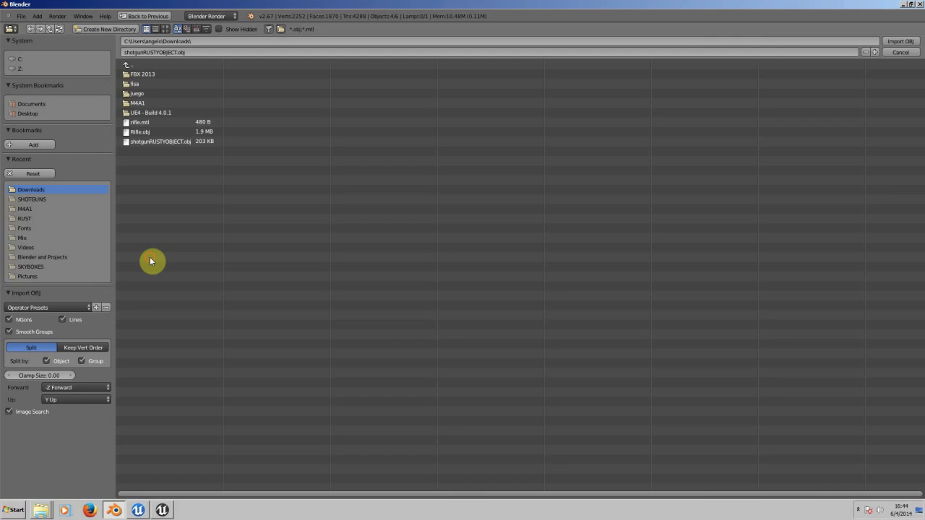
double_click(137, 134)
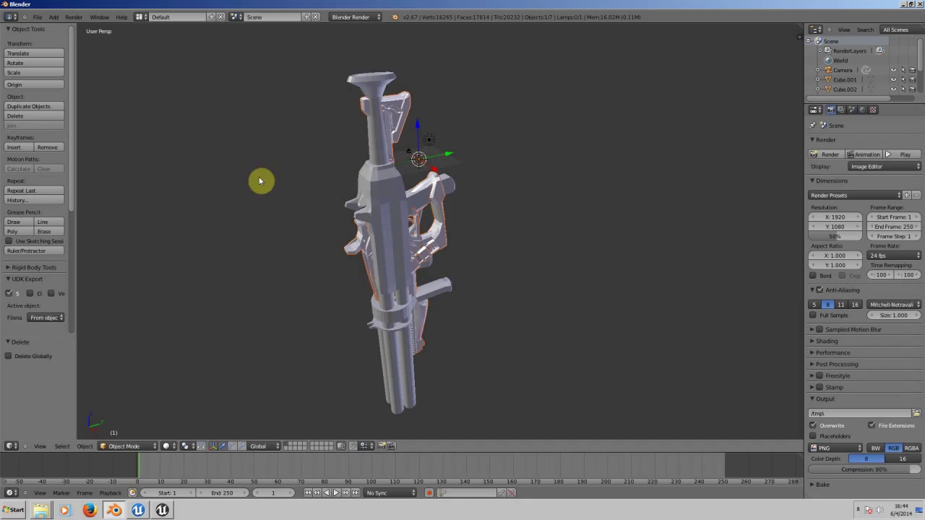
middle_drag(467, 258, 431, 239)
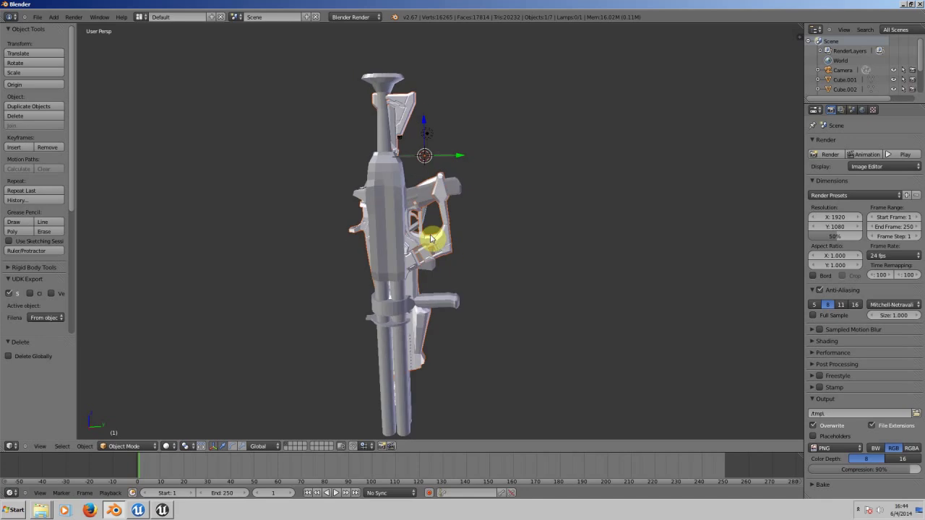
right_click(442, 195)
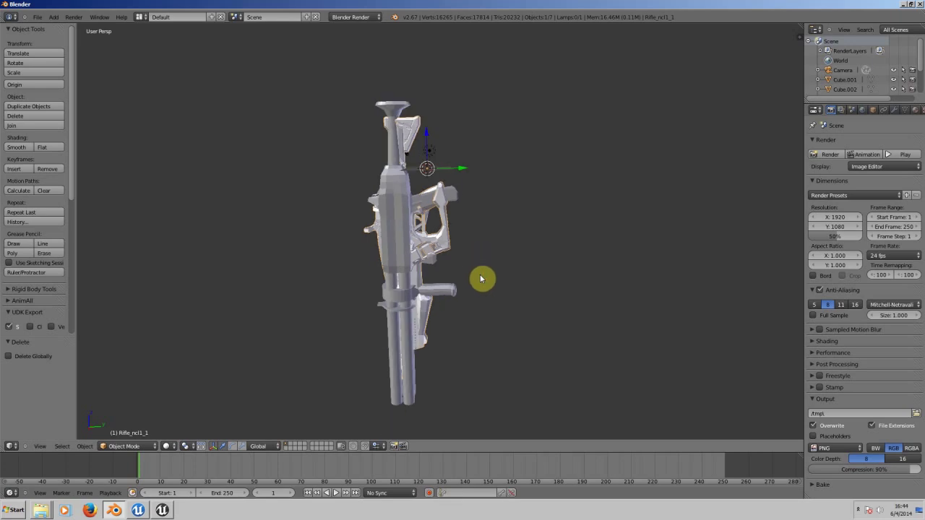
mouse_move(485, 285)
middle_down()
mouse_move(532, 259)
mouse_move(496, 281)
mouse_move(397, 233)
mouse_move(475, 289)
mouse_move(546, 291)
mouse_move(499, 296)
mouse_move(485, 279)
middle_up()
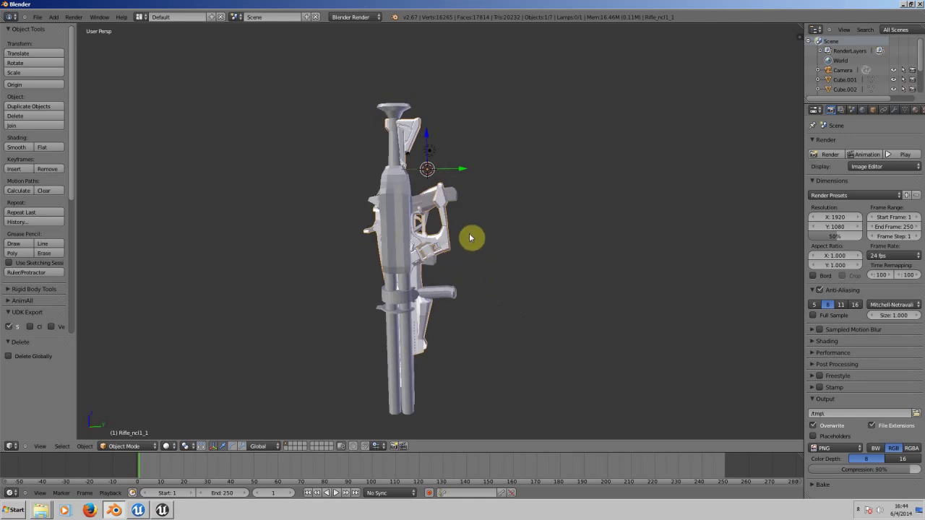
Delete the imported rifle object, leaving only the shotgun.
key(x)
click(474, 286)
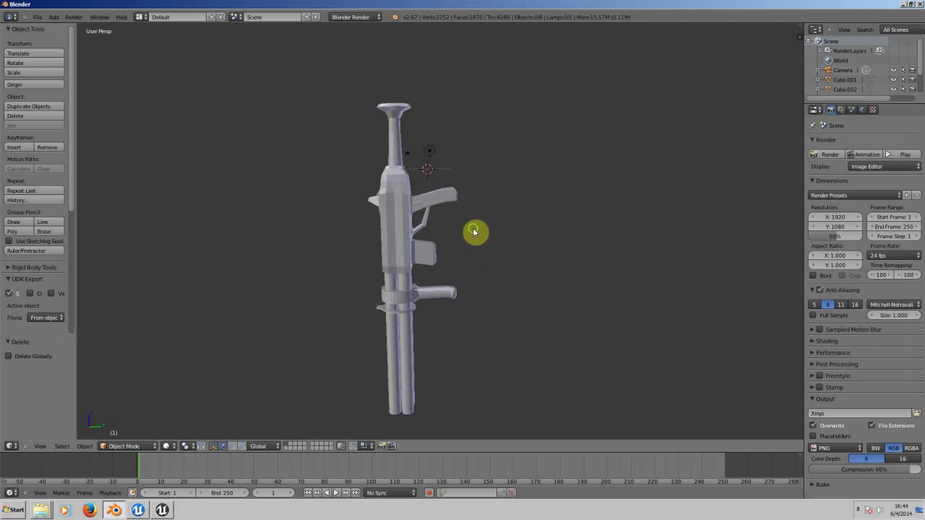
middle_drag(473, 231, 450, 241)
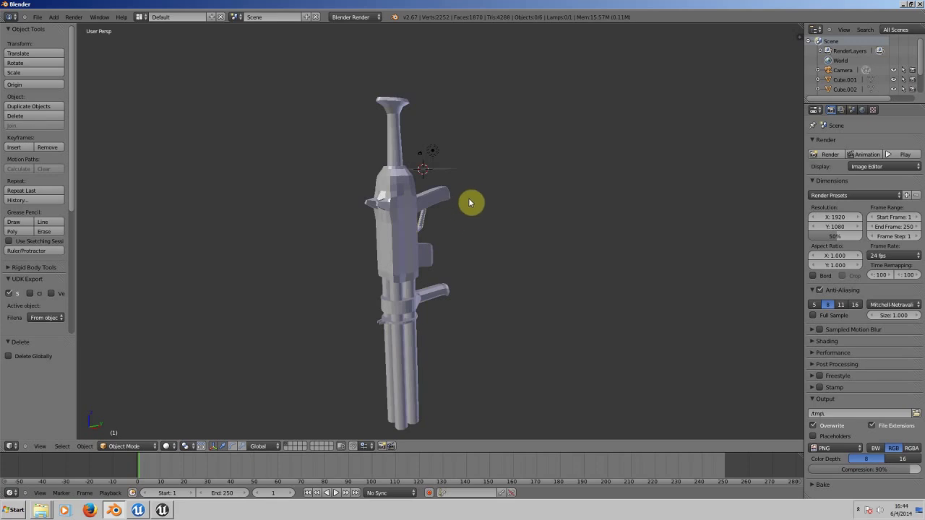
mouse_move(469, 202)
middle_down()
mouse_move(497, 241)
mouse_move(456, 211)
middle_up()
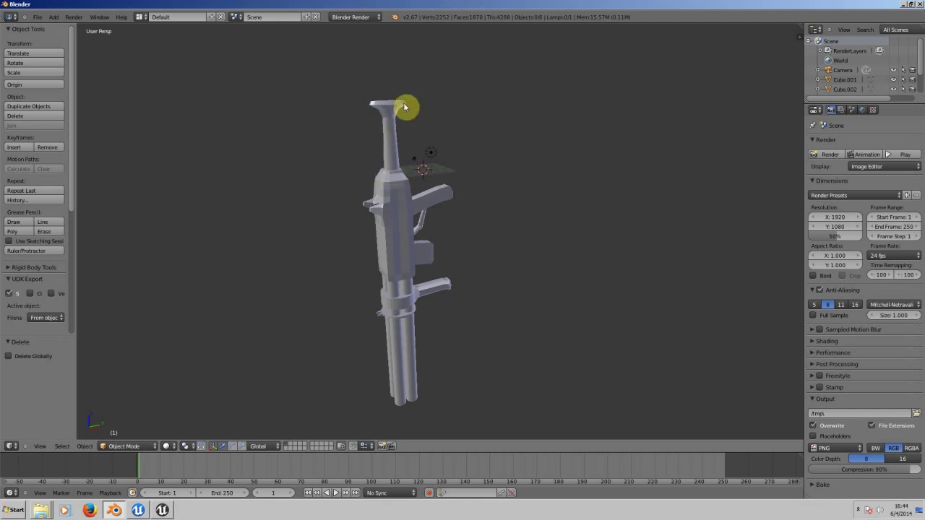
Select the shotgun parts so three are selected, finishing with Cube.001.
right_click(391, 146)
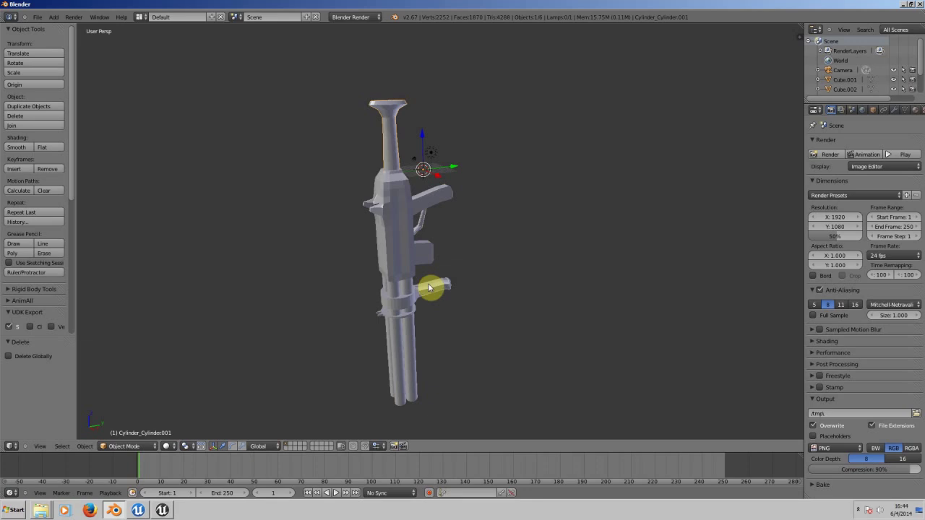
right_click(407, 253)
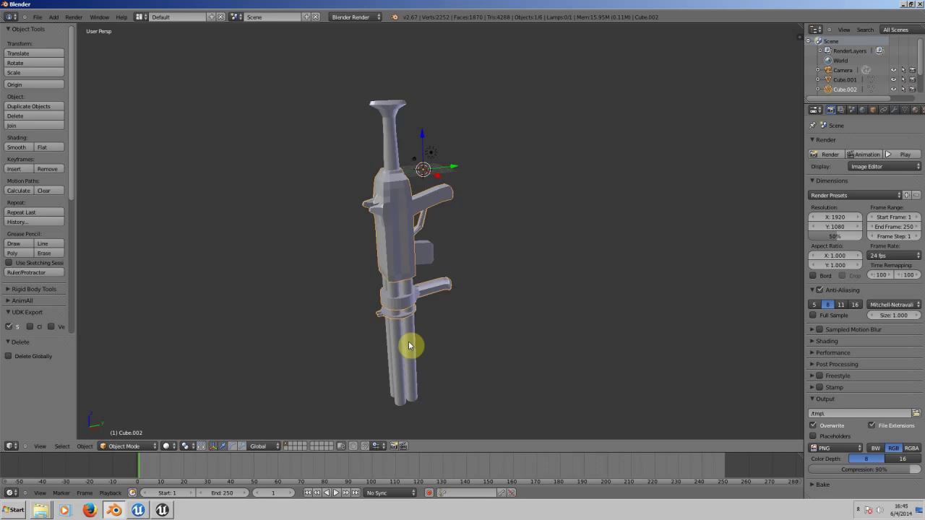
right_click(403, 164)
right_click(428, 262)
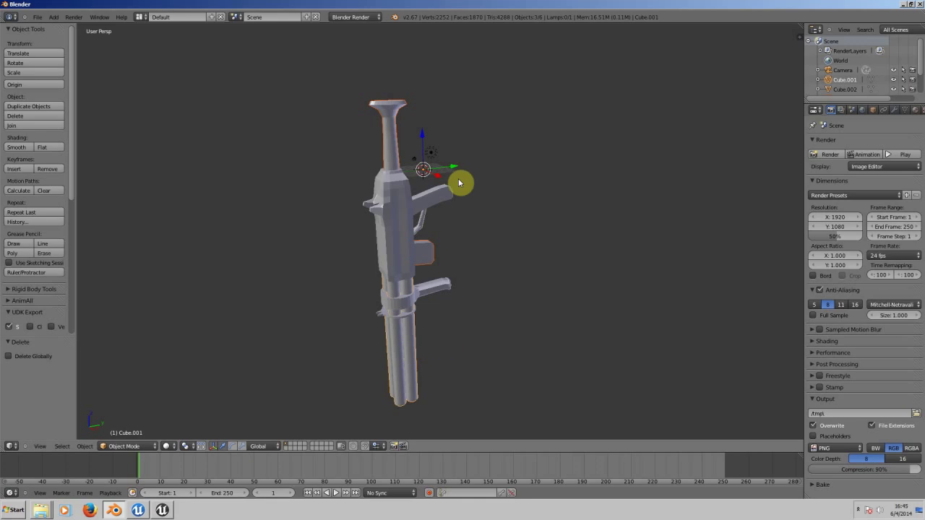
Parent Cube.001 to Cube.002, then test and undo a vertical move of the gun body.
shift+right_click(391, 236)
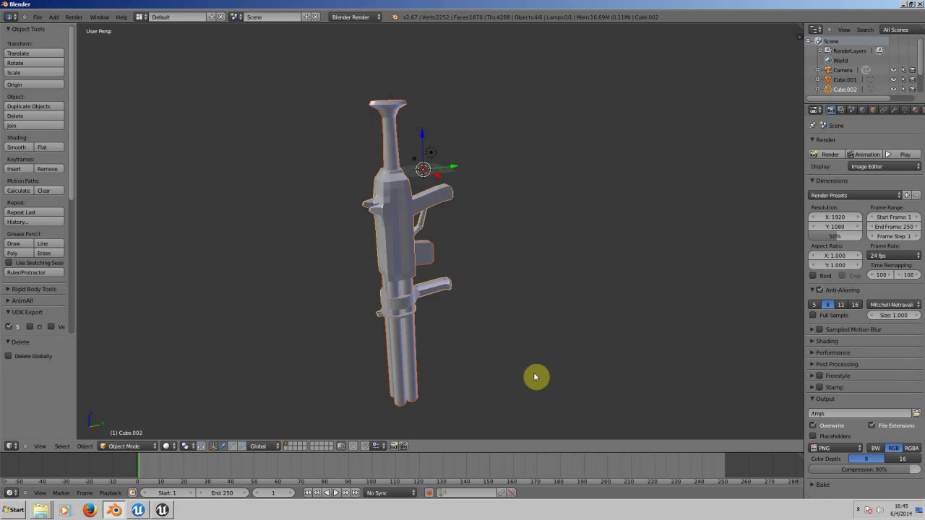
key(ctrl+p)
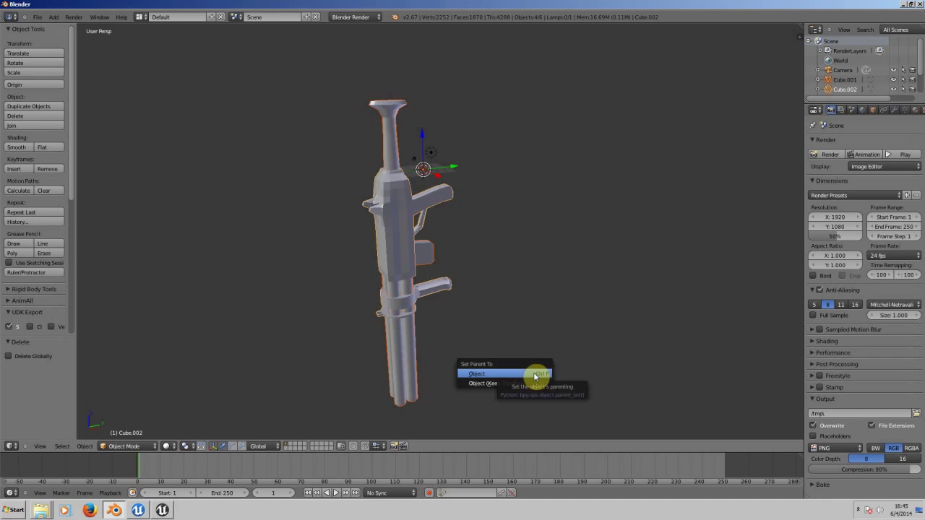
click(535, 373)
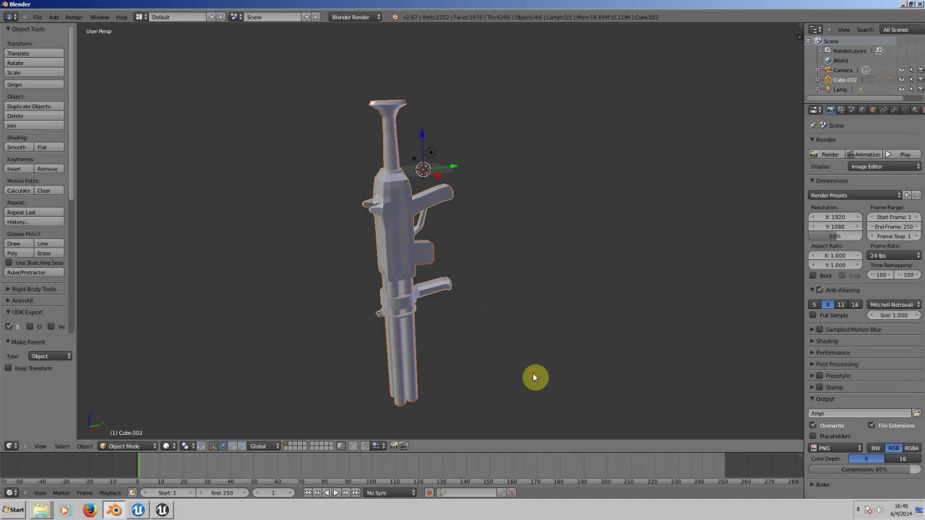
right_click(401, 223)
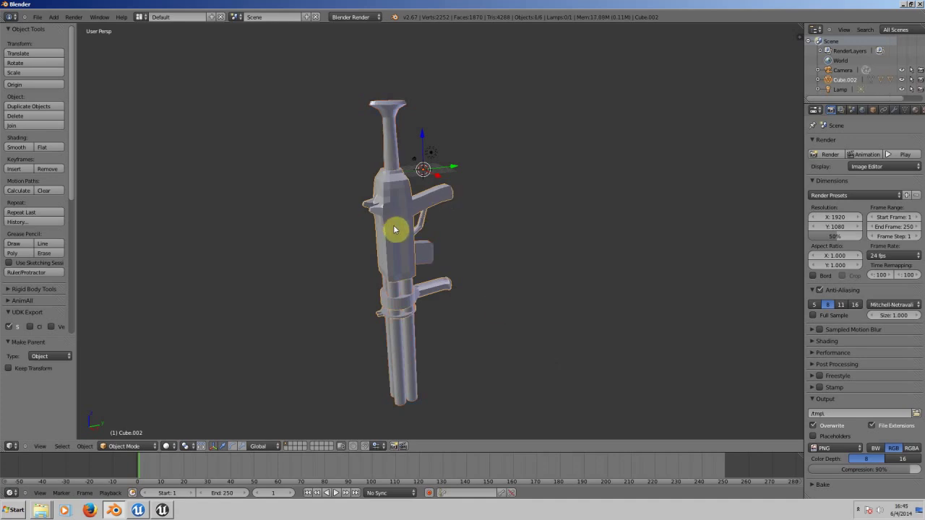
key(g)
key(z)
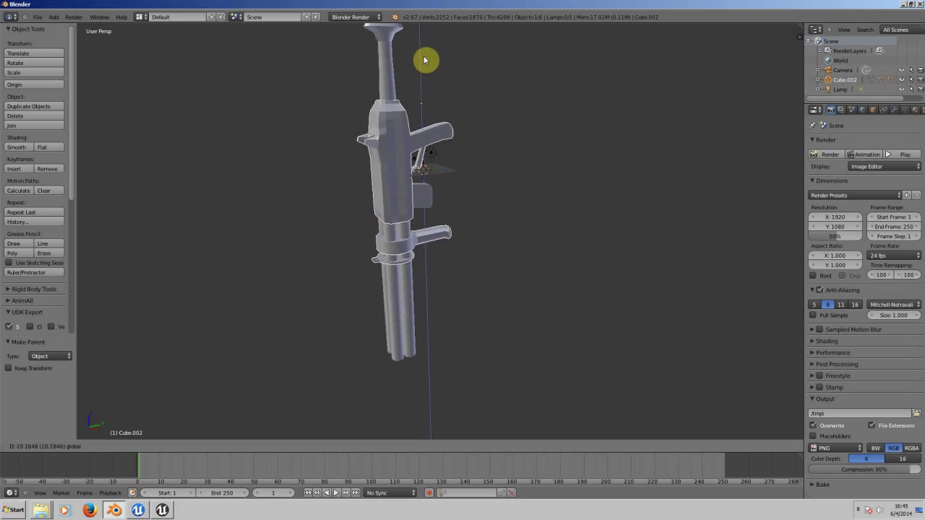
click(434, 93)
key(ctrl+z)
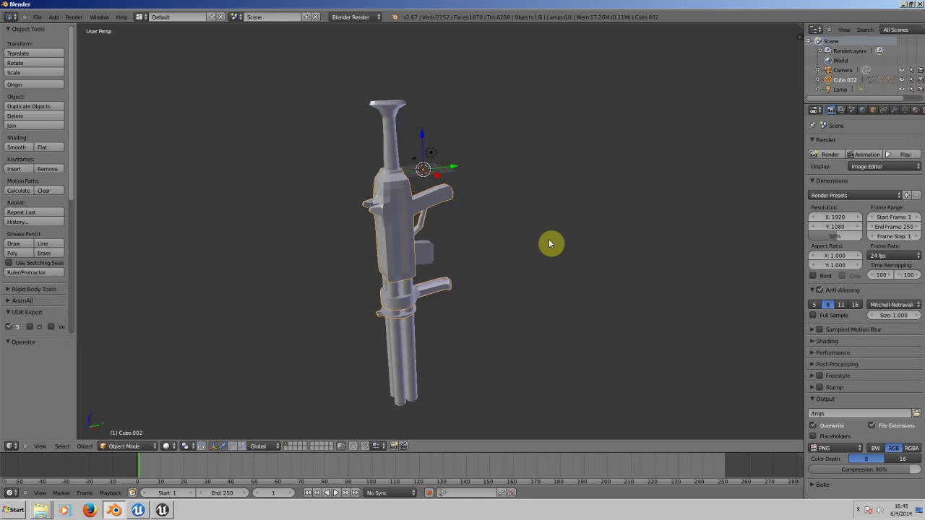
Snap the 3D cursor to the selected gun parts, then reselect all objects.
key(shift+s)
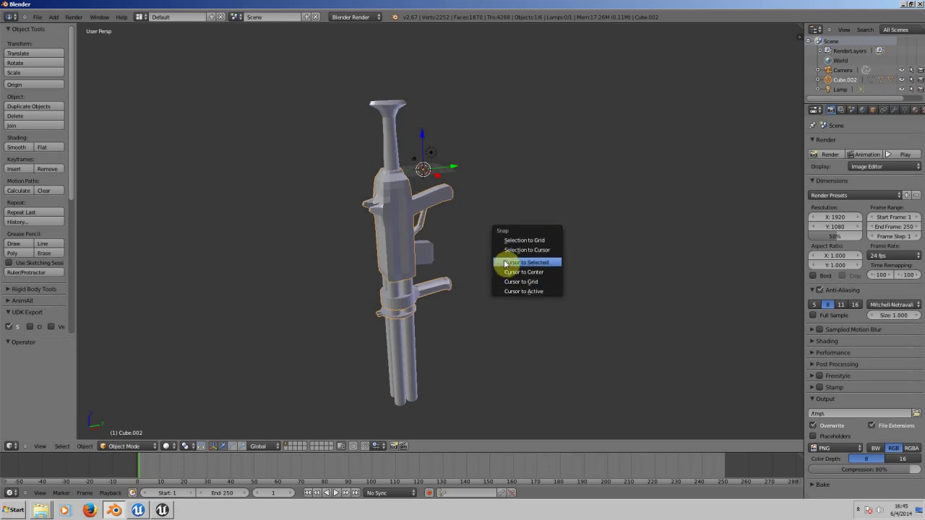
click(529, 263)
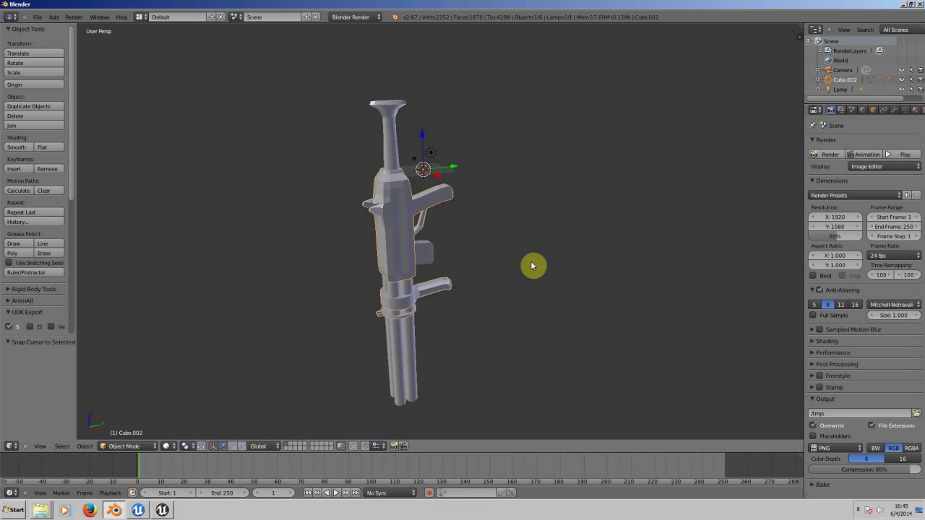
click(455, 235)
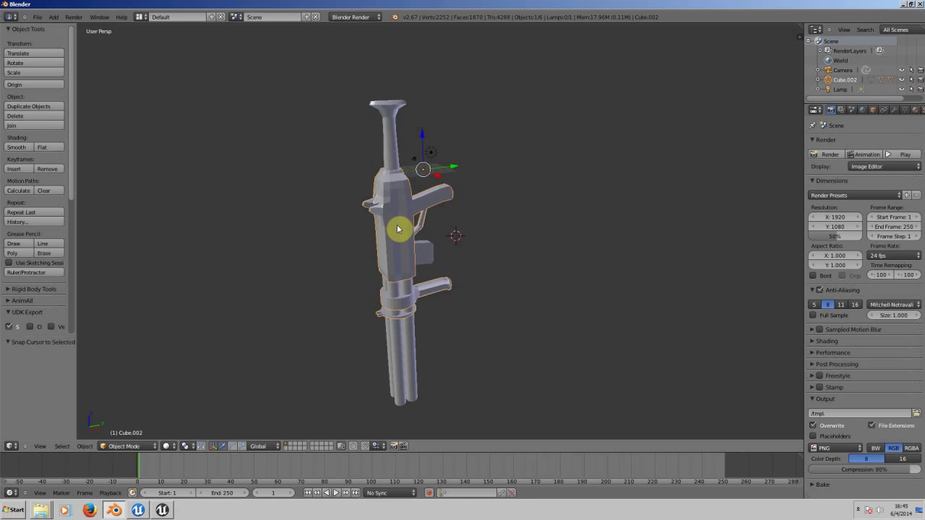
key(shift+s)
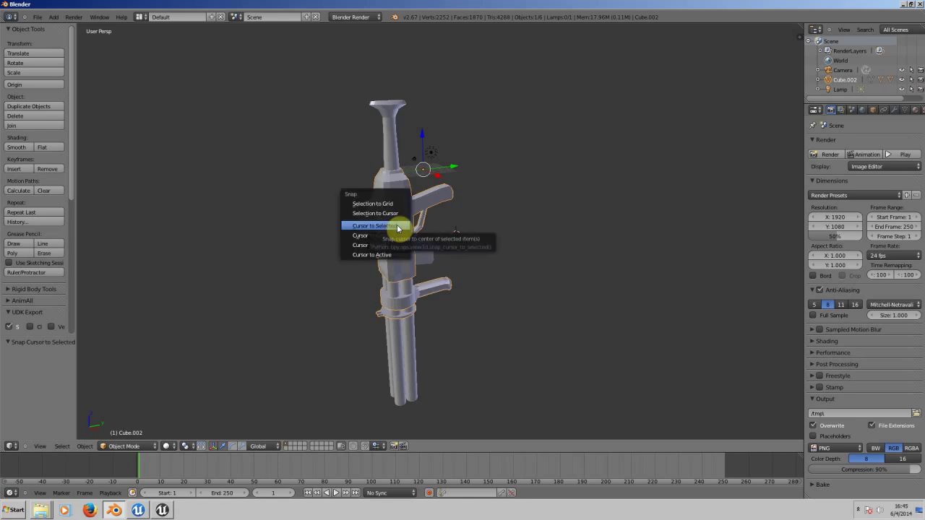
click(400, 228)
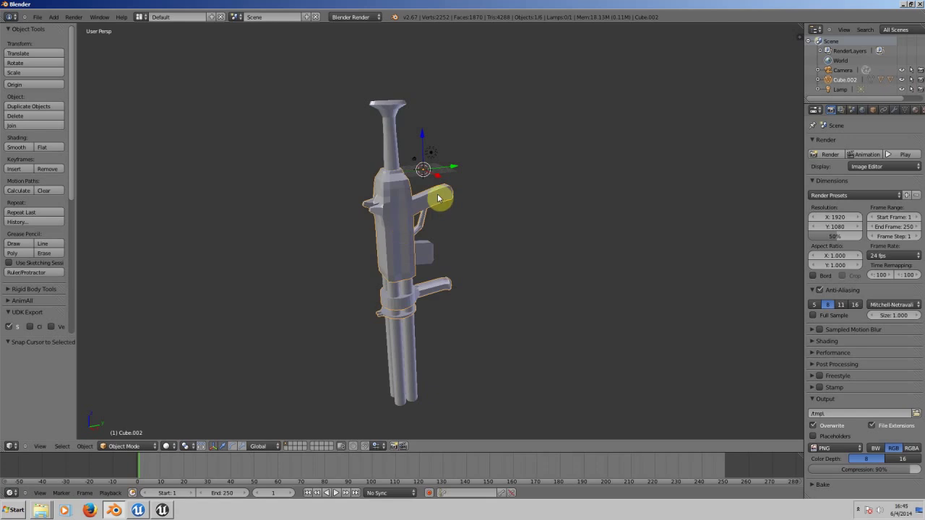
key(a)
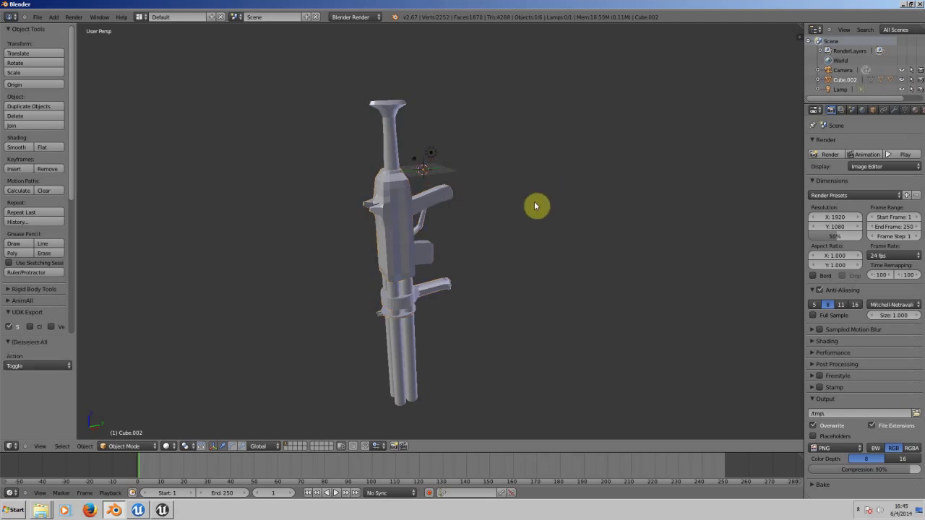
key(a)
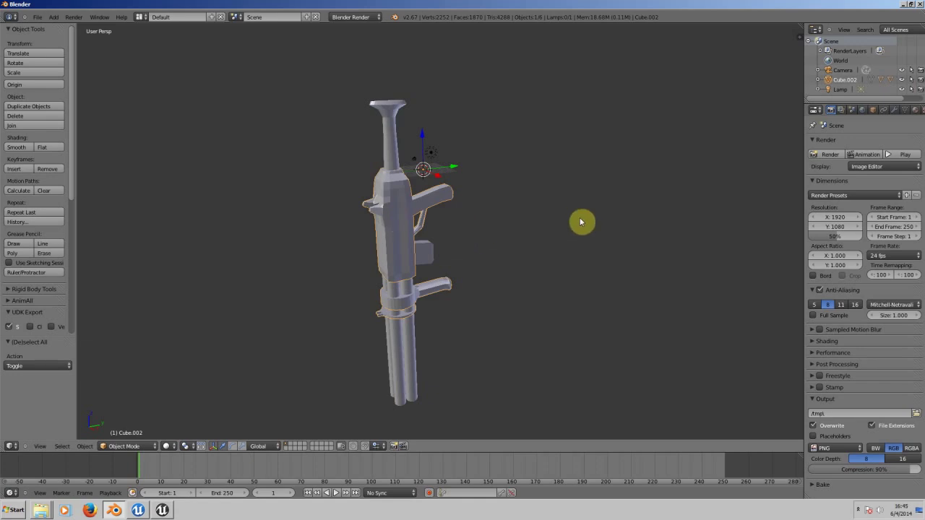
Add a single-bone armature to the scene.
key(shift+a)
mouse_move(578, 219)
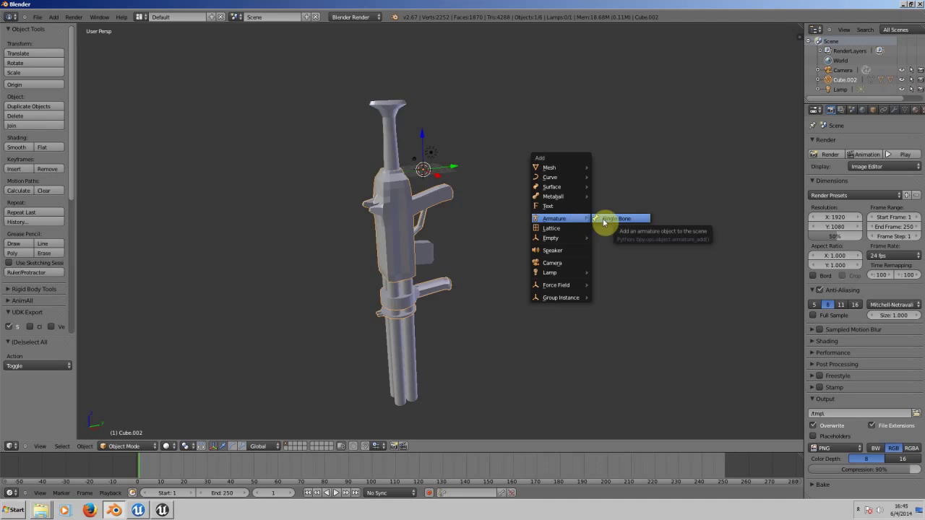
click(604, 220)
scroll(457, 169, up, 5)
middle_drag(412, 99, 440, 229)
scroll(430, 232, up, 2)
Rotate the bone 180° about the X axis.
key(r)
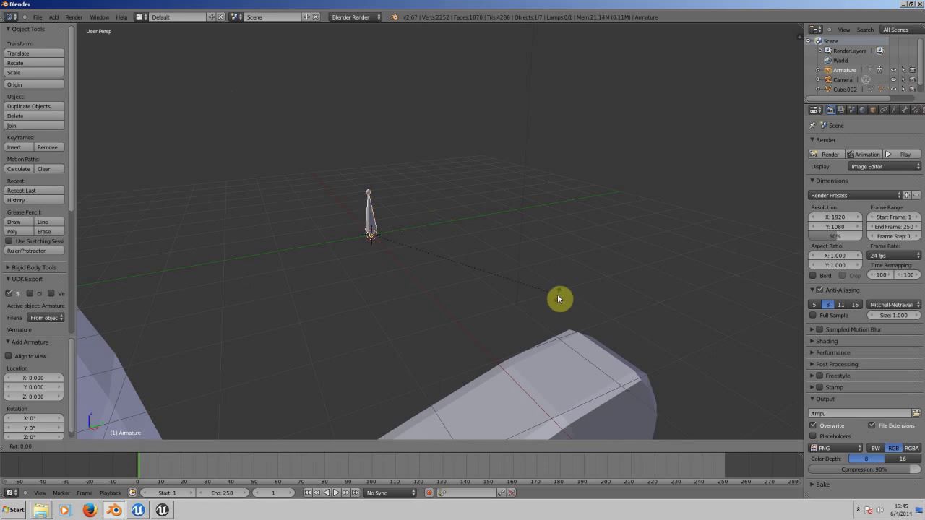
key(x)
text(180)
key(Return)
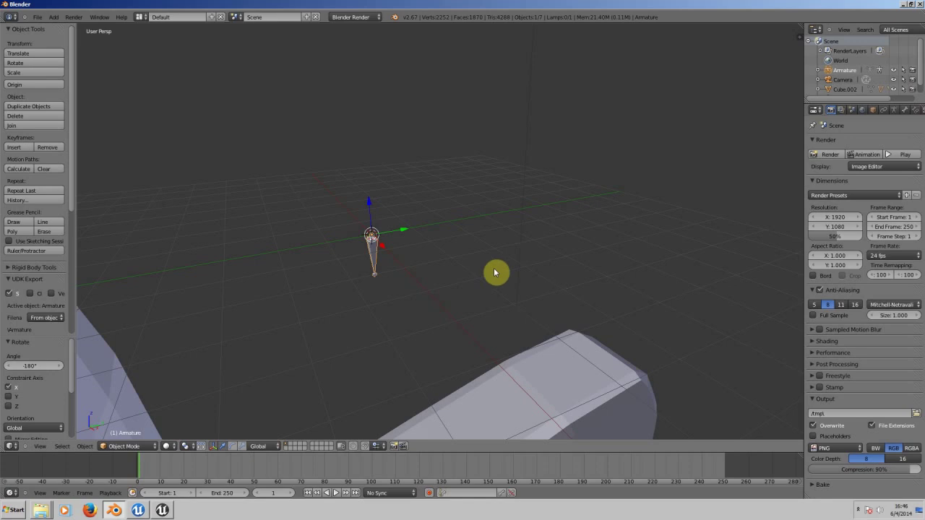
scroll(402, 237, down, 5)
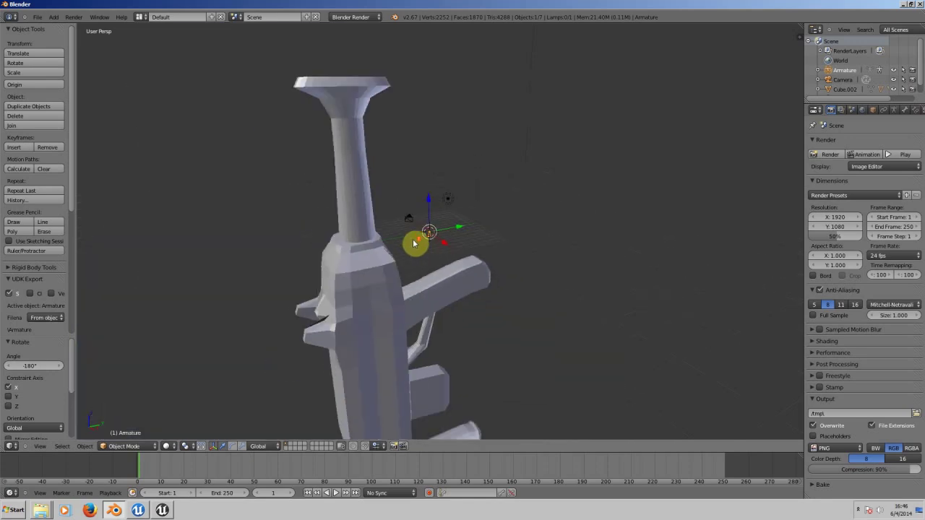
Move the armature down to Z -33.917 so it sits inside the gun near the grip.
key(g)
key(y)
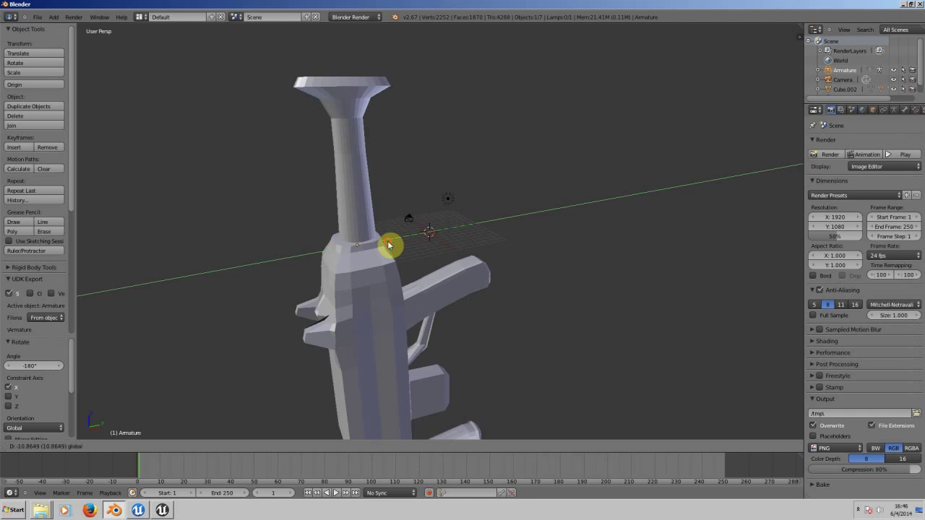
click(388, 245)
middle_drag(421, 264, 515, 243)
scroll(515, 243, down, 4)
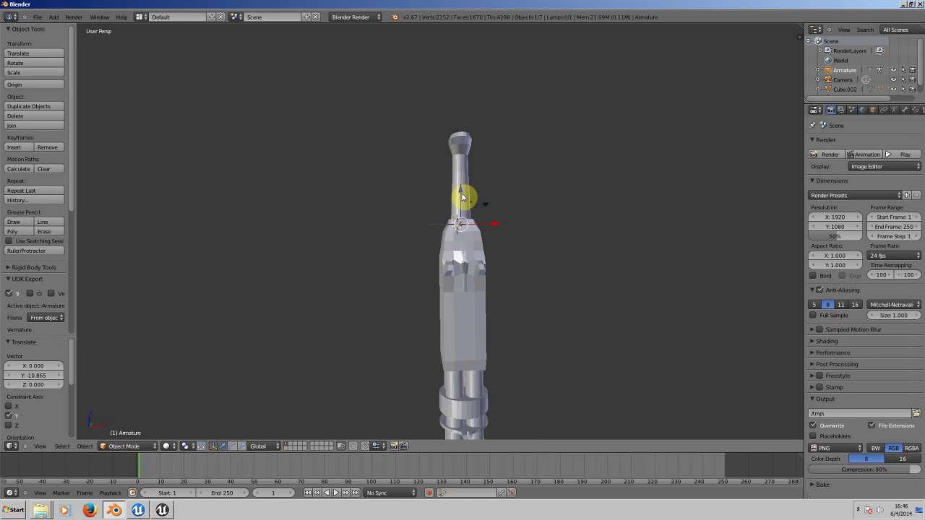
drag(461, 197, 478, 339)
middle_drag(668, 390, 540, 363)
scroll(541, 363, down, 2)
scroll(541, 364, up, 4)
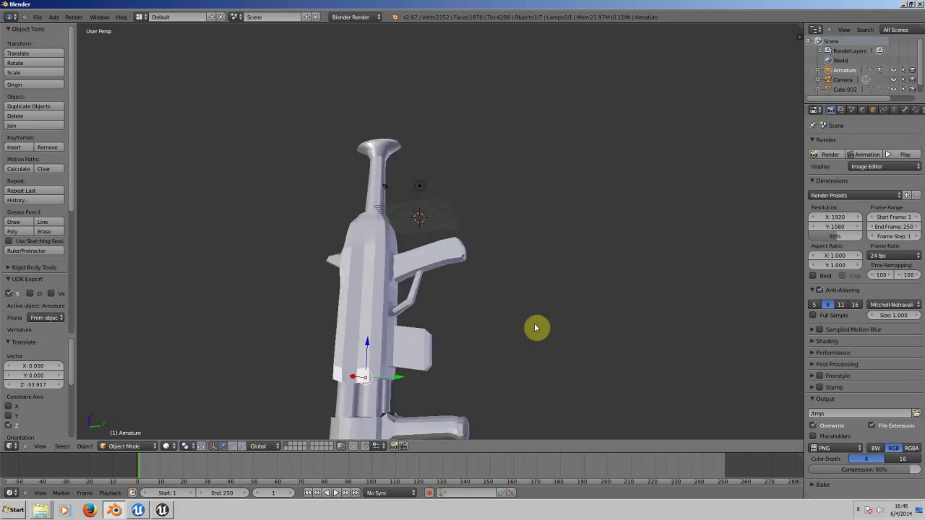
middle_drag(535, 328, 487, 277)
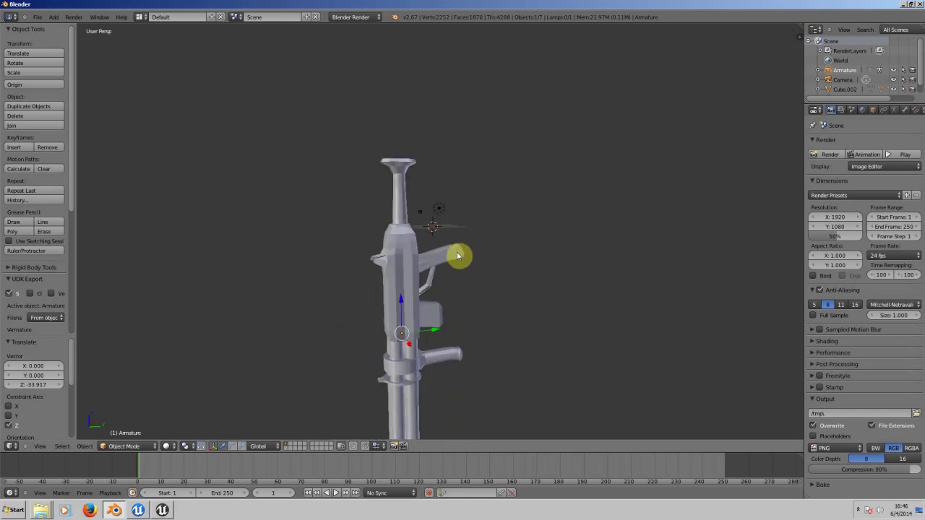
scroll(457, 255, down, 3)
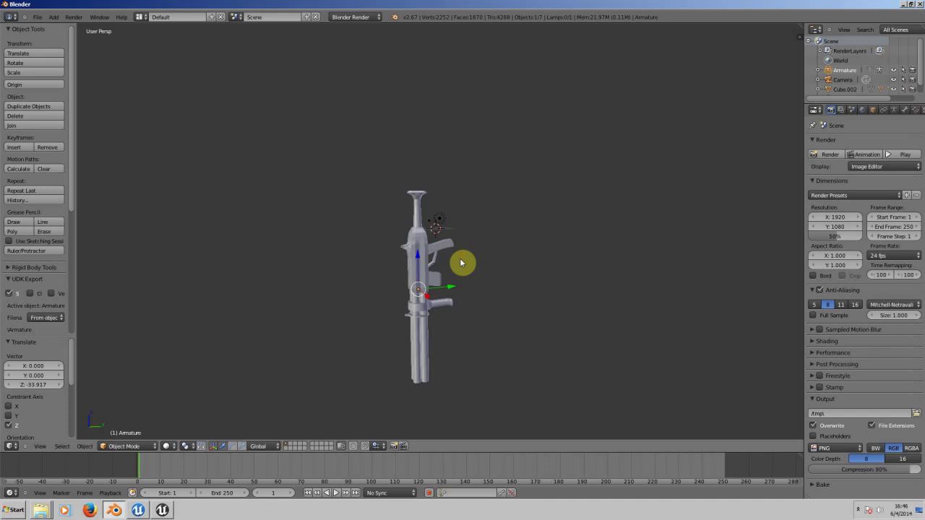
Parent Cube.001, the cylinder and Cube.002 to the Armature using Armature Deform with Empty Groups.
right_click(426, 330)
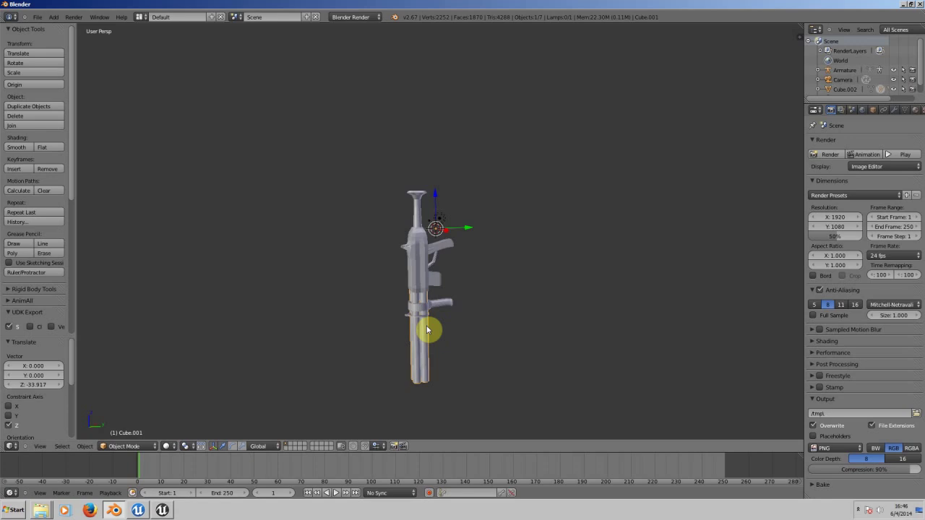
shift+right_click(419, 212)
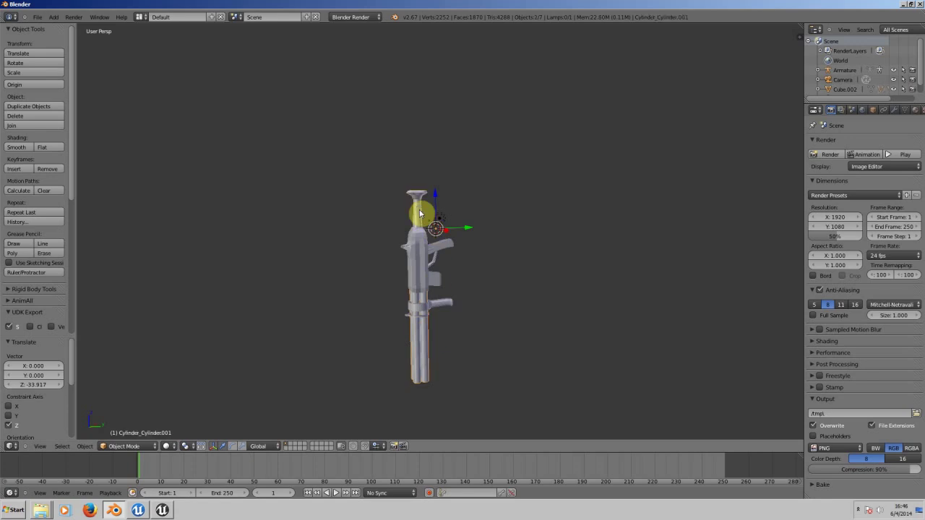
shift+right_click(419, 253)
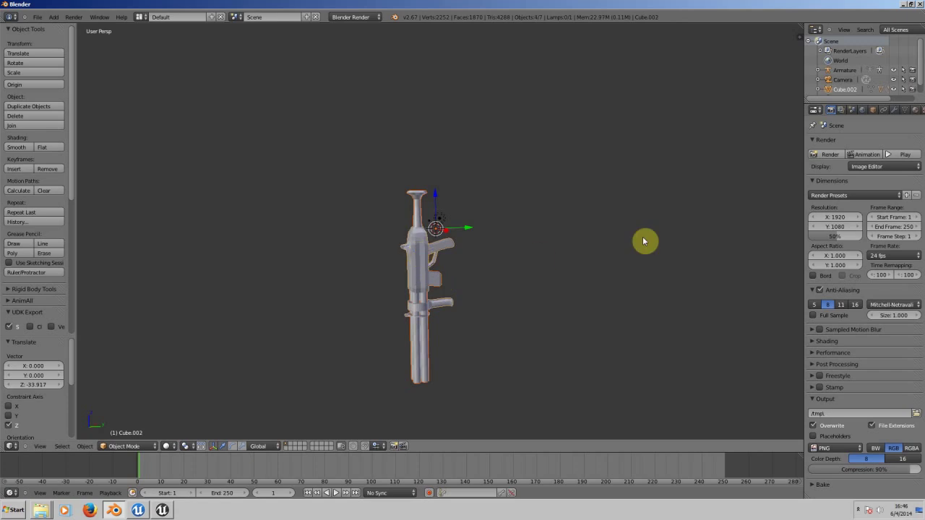
ctrl+click(843, 70)
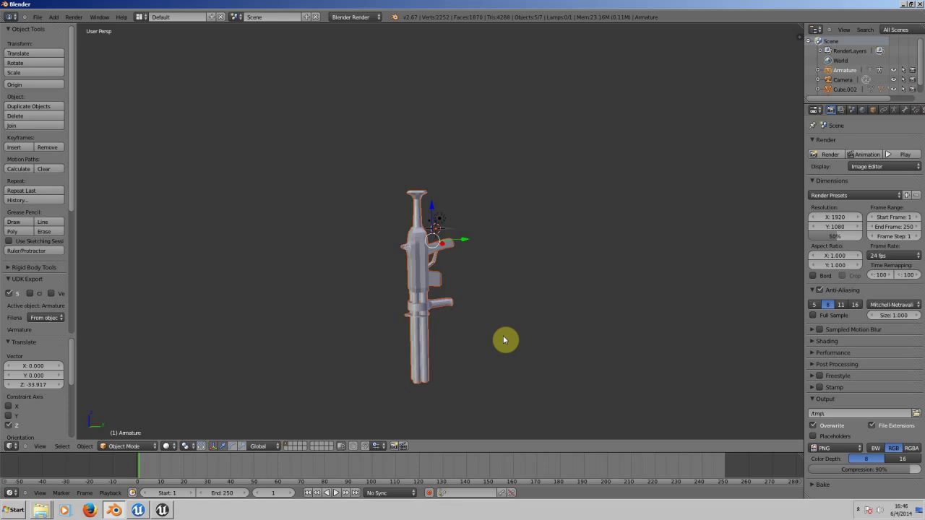
key(ctrl+p)
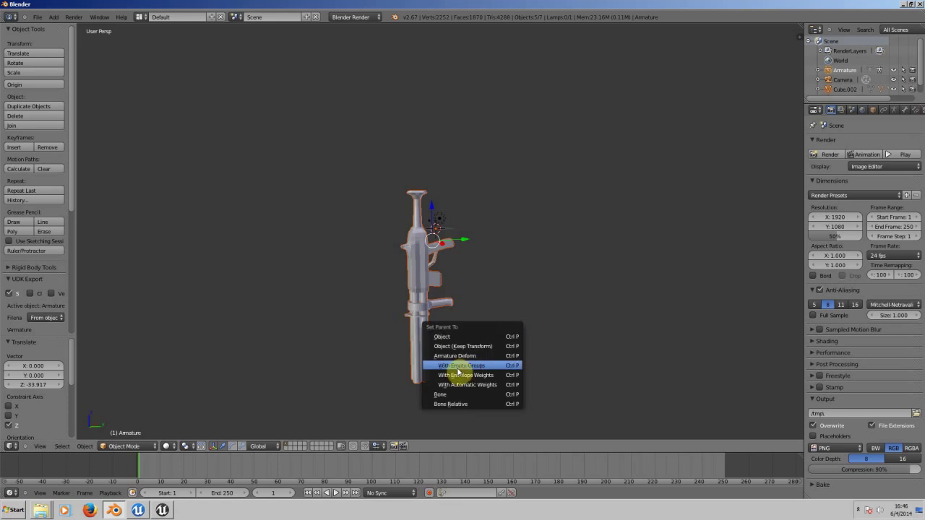
click(494, 366)
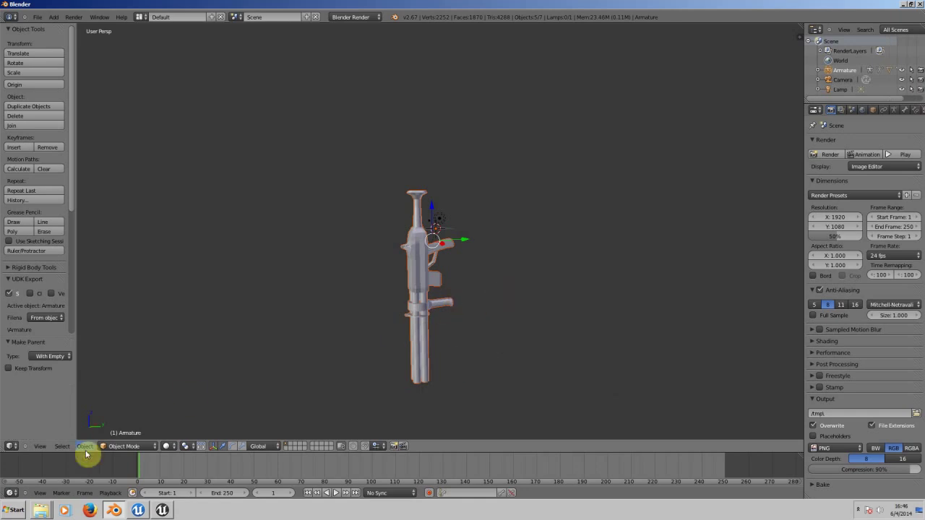
Apply Location, then Scale, through the Object > Apply menu.
click(85, 446)
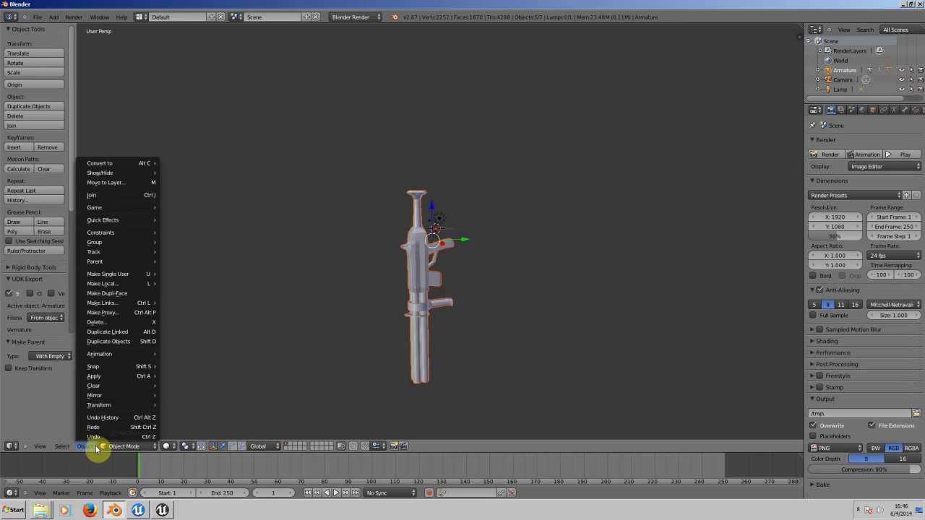
click(85, 447)
click(84, 448)
mouse_move(94, 376)
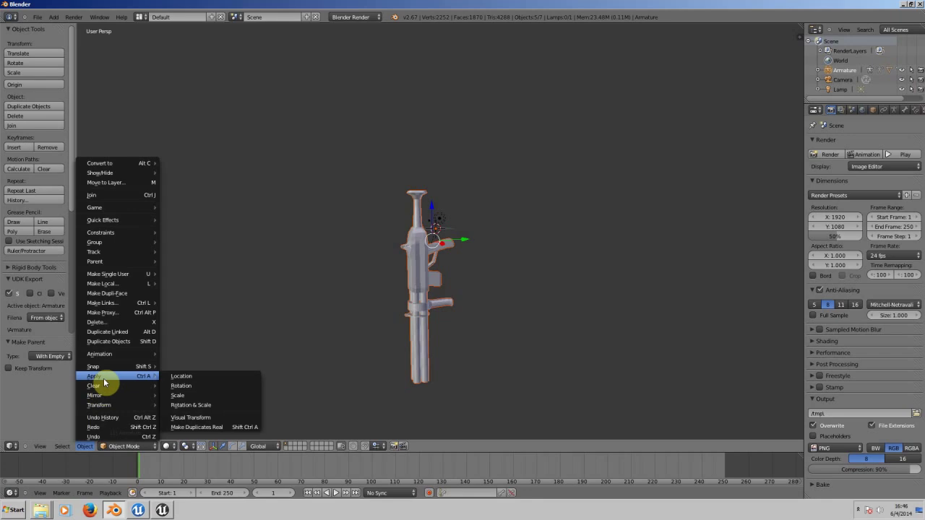
click(176, 377)
click(83, 446)
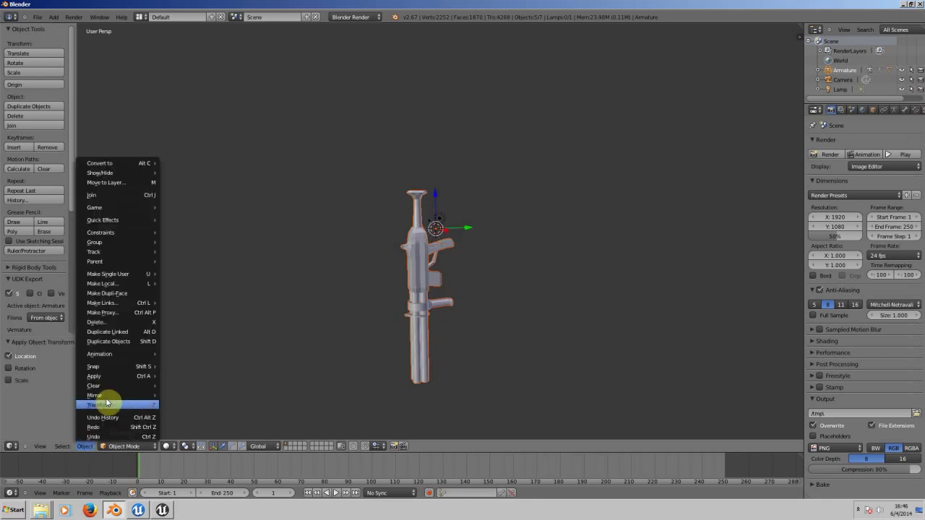
mouse_move(120, 377)
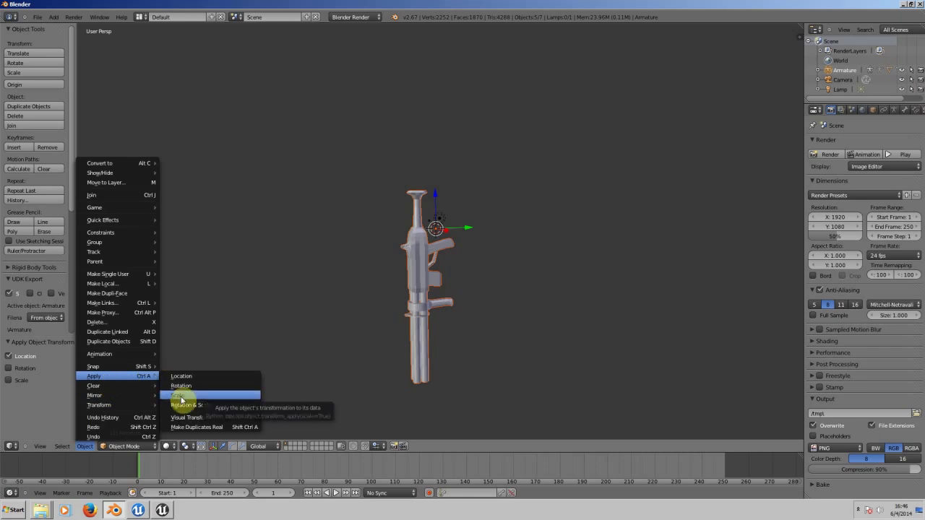
click(182, 395)
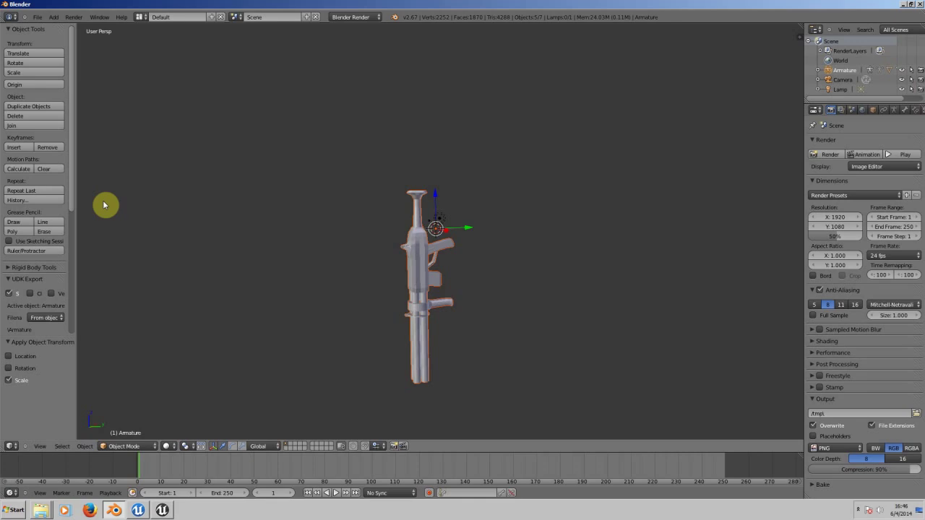
click(38, 20)
mouse_move(76, 177)
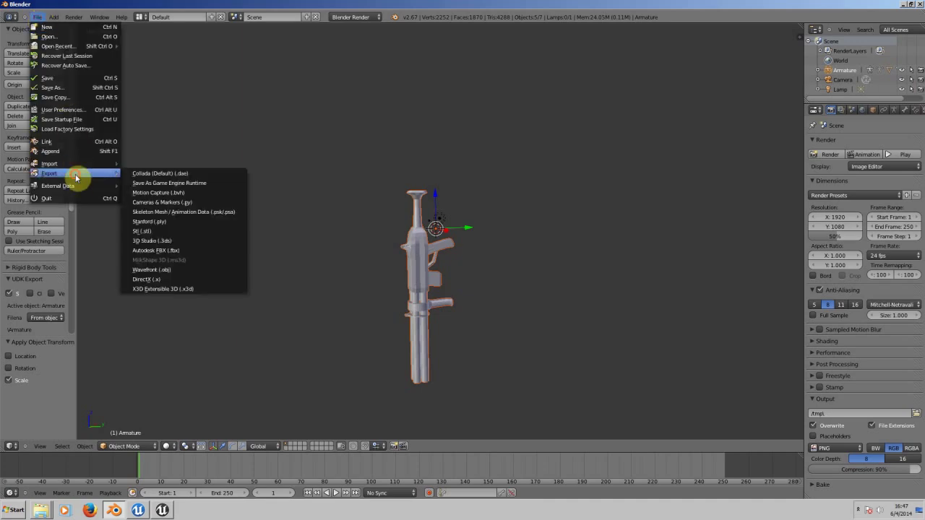
click(157, 250)
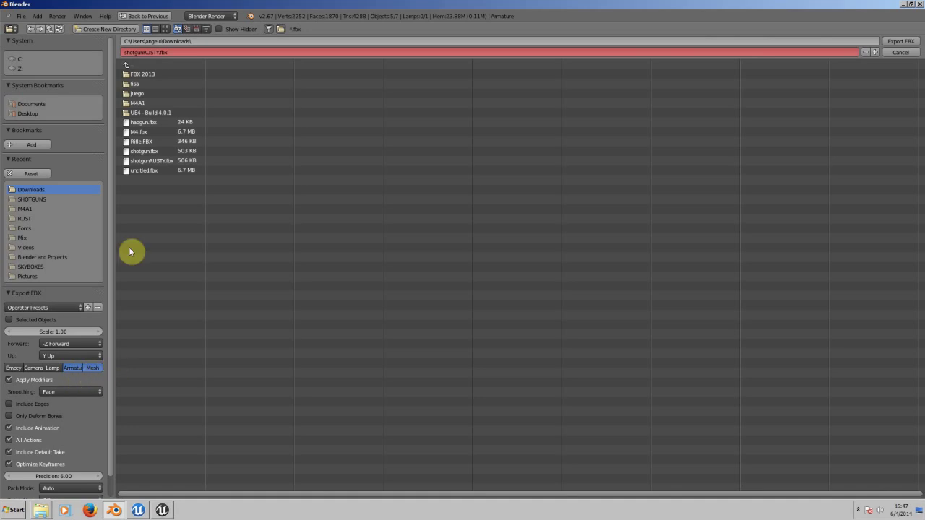
click(143, 164)
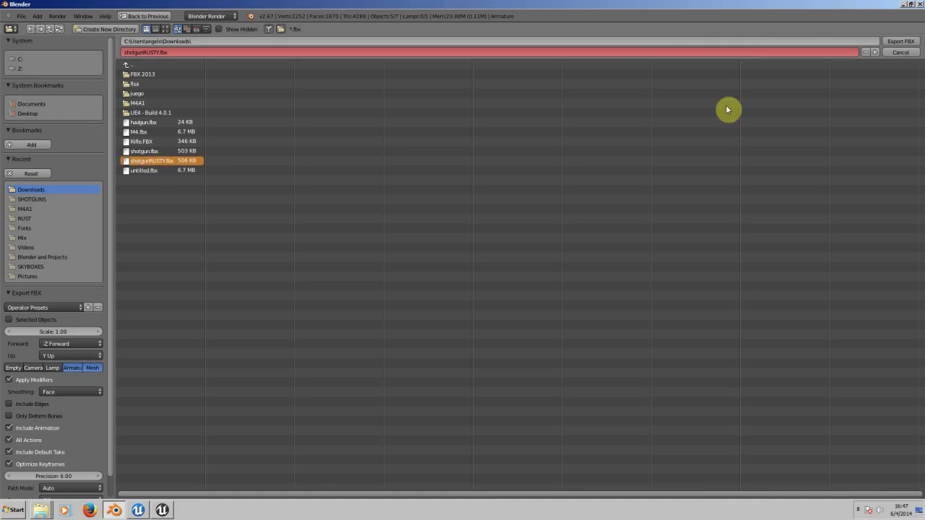
click(902, 54)
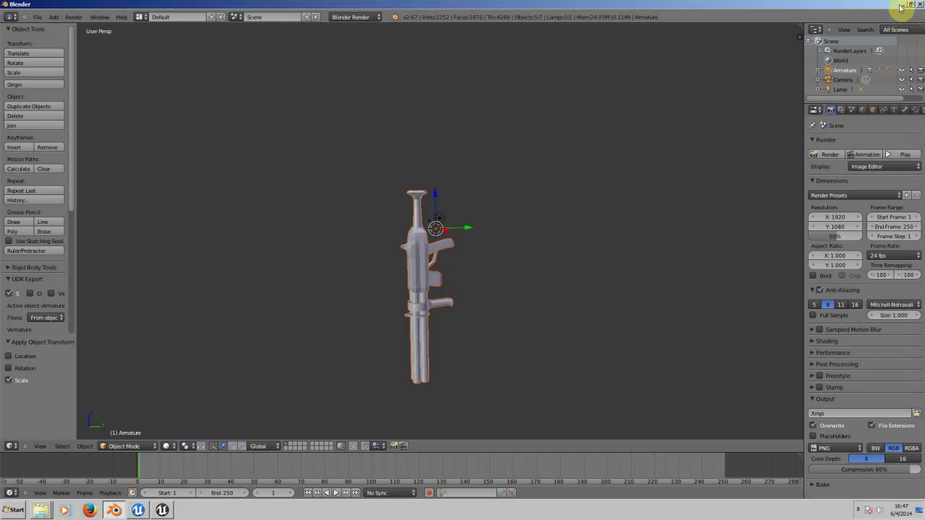
Import shotgunRUSTY.fbx into /Game/Weapons as a skeletal mesh.
click(163, 510)
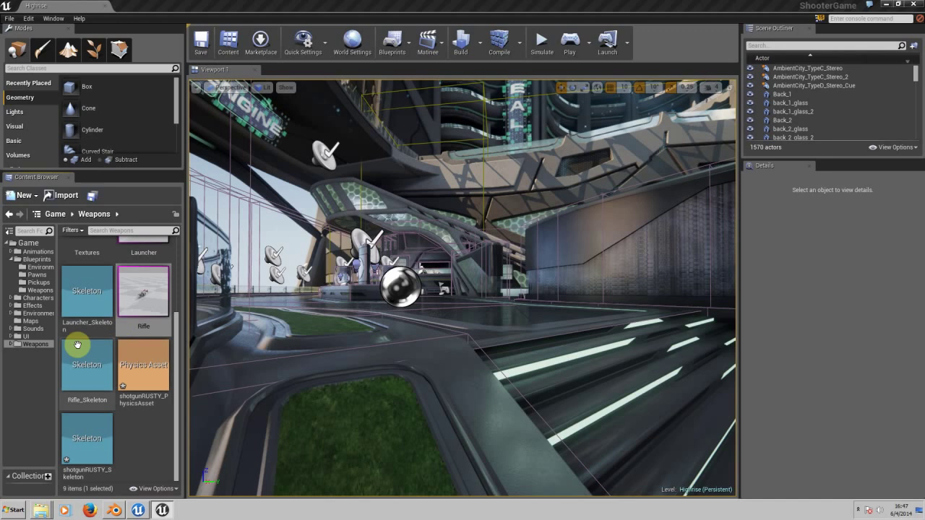
click(40, 344)
right_click(140, 451)
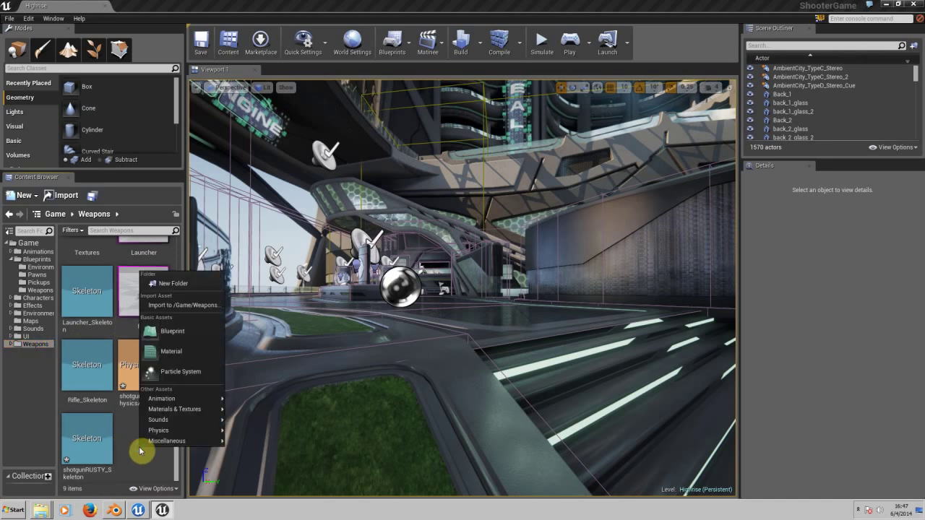
click(181, 305)
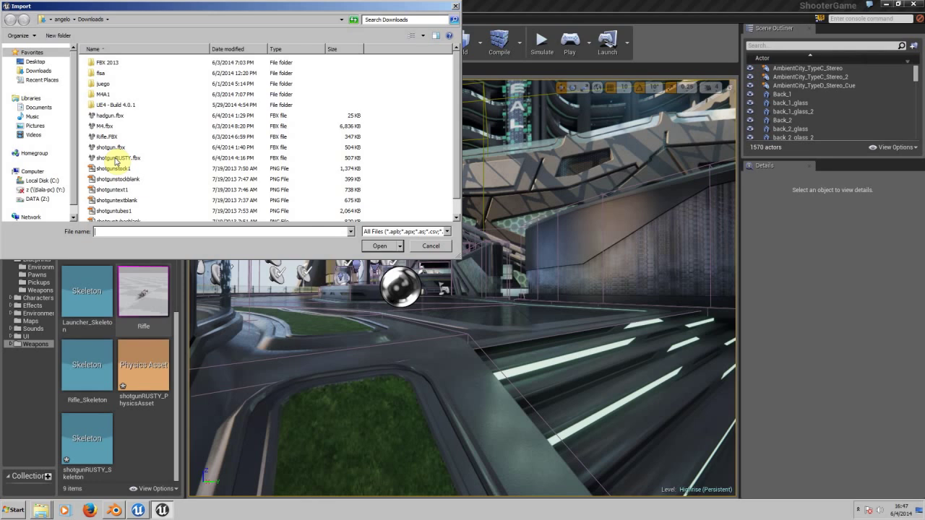
double_click(115, 159)
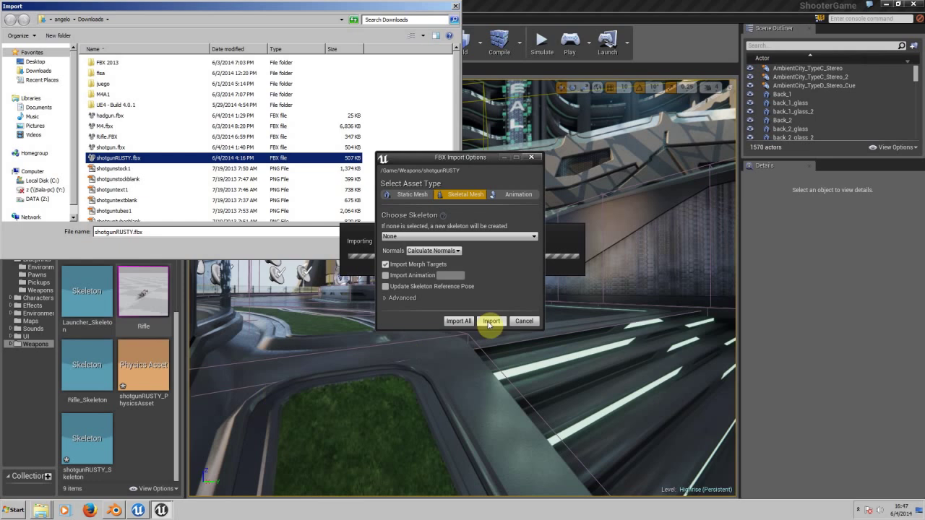
click(489, 322)
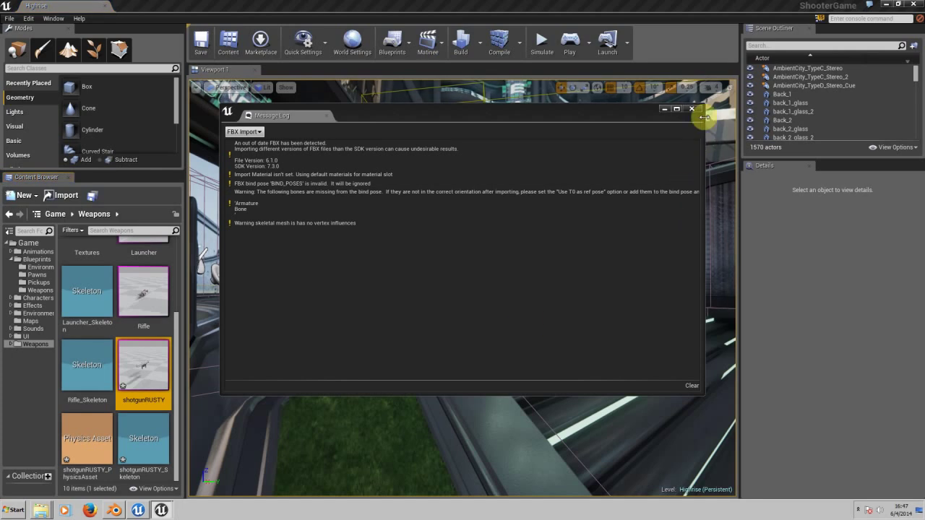
Close the Message Log, preview shotgunRUSTY in Persona, then close the preview.
click(691, 109)
double_click(148, 366)
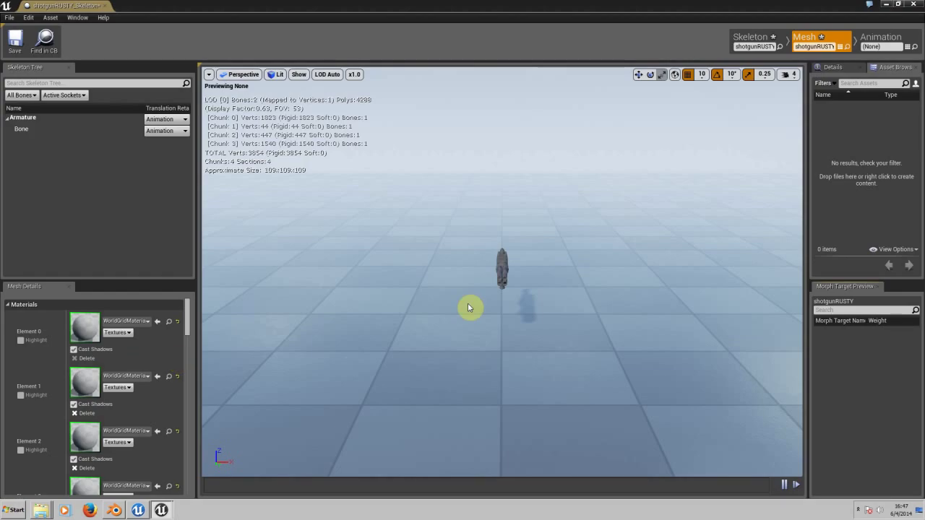
mouse_move(598, 286)
mouse_down()
mouse_move(506, 239)
mouse_move(599, 195)
mouse_move(628, 199)
mouse_move(578, 274)
mouse_move(520, 231)
mouse_move(498, 246)
mouse_move(484, 216)
mouse_move(599, 279)
mouse_up()
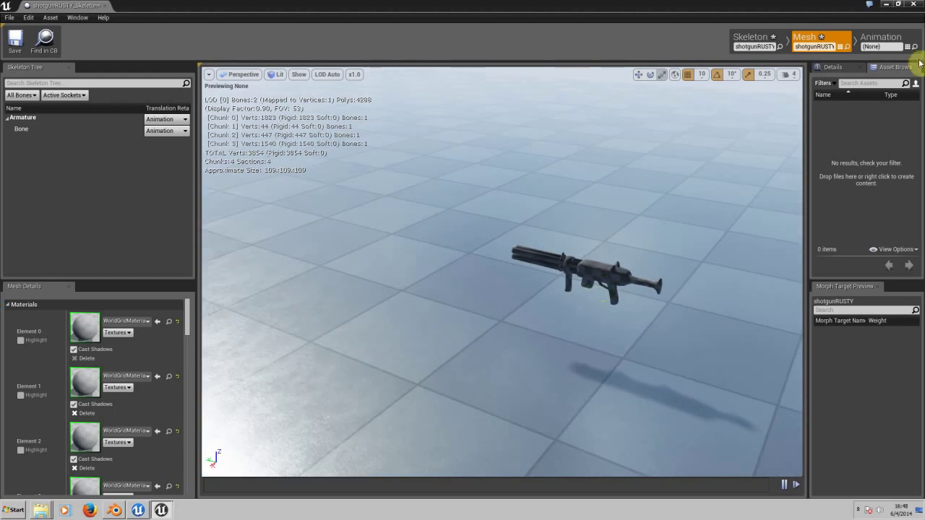
click(910, 5)
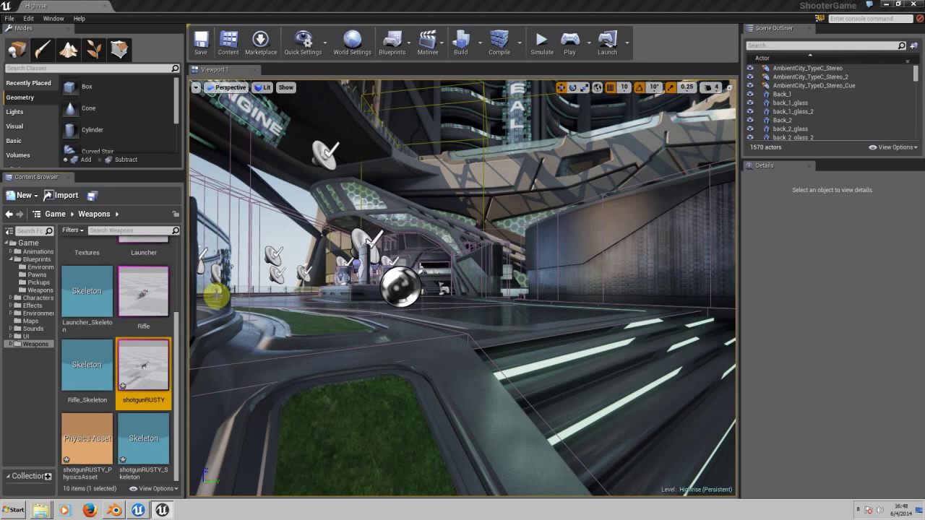
Open the WeapGun blueprint from the Blueprints > Weapons folder in the Content Browser.
click(142, 371)
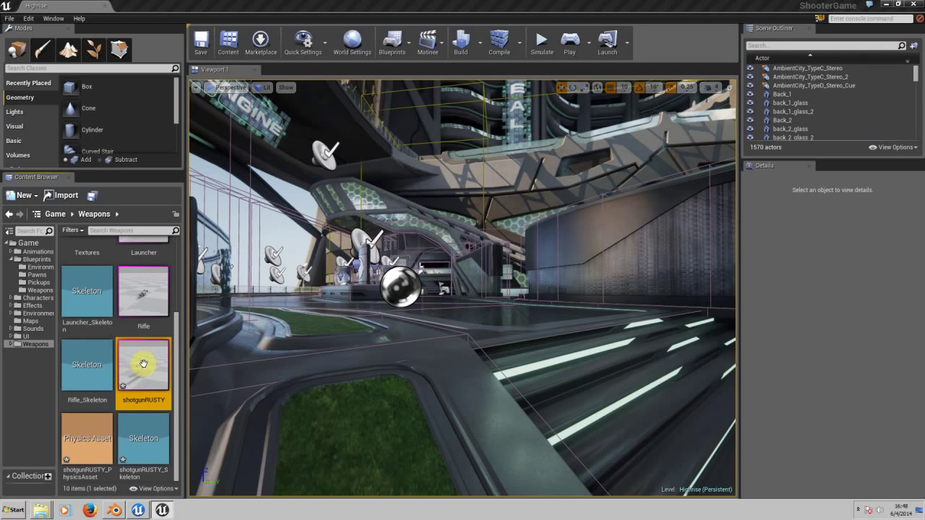
click(30, 258)
double_click(157, 340)
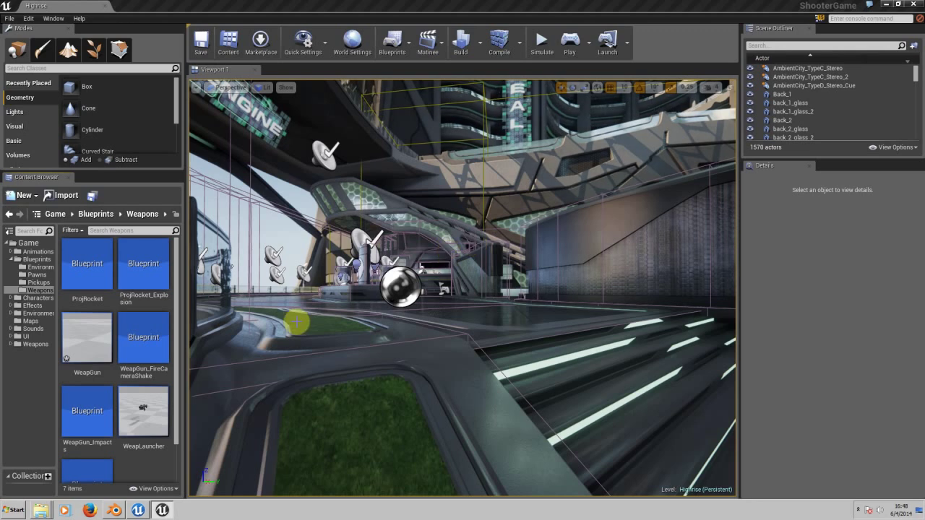
double_click(87, 340)
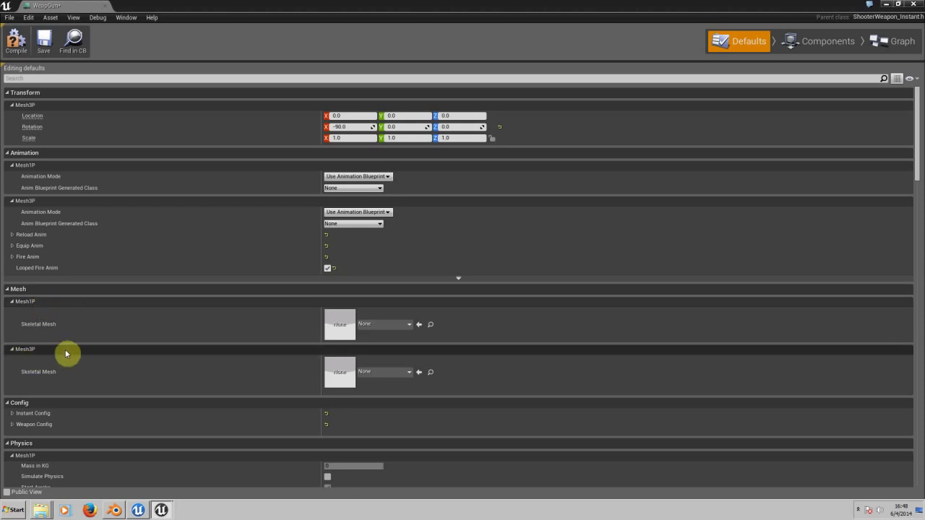
Assign shotgunRUSTY to both Mesh1P and Mesh3P, then save and close the WeapGun blueprint.
click(374, 327)
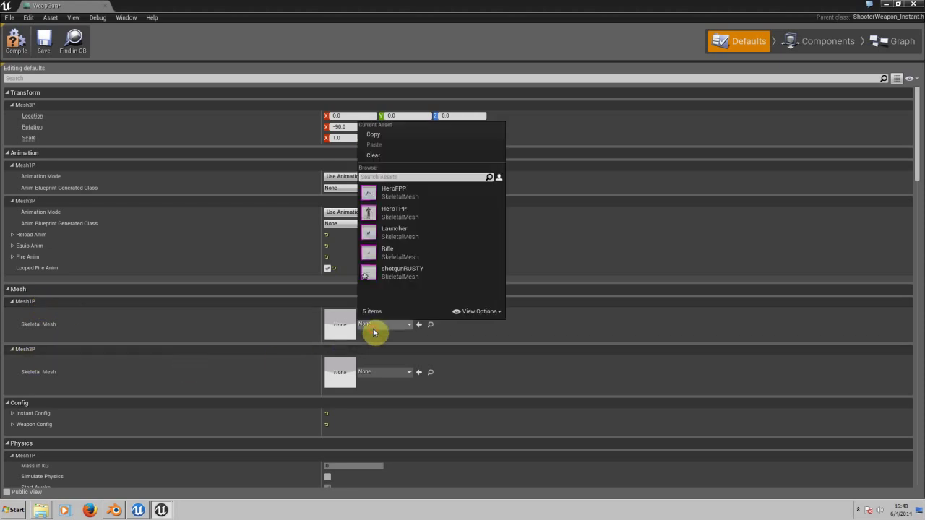
click(405, 270)
click(381, 379)
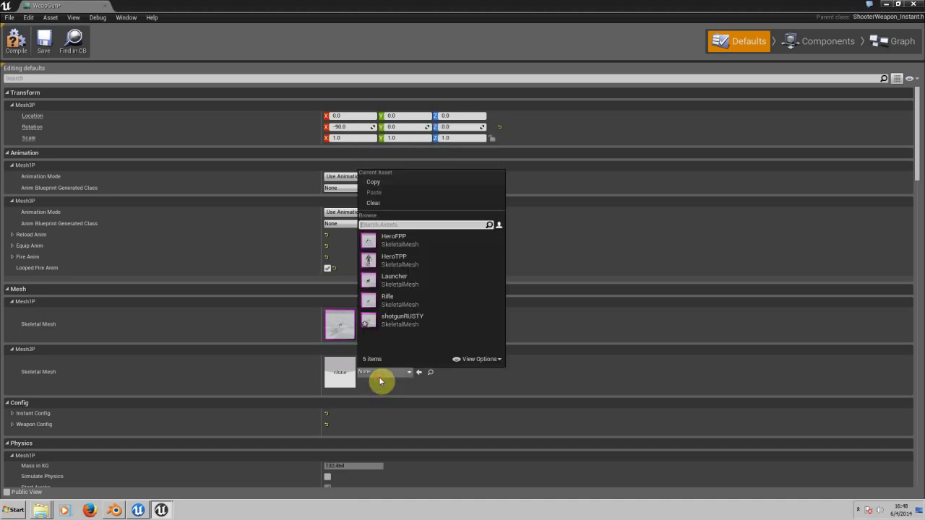
click(219, 369)
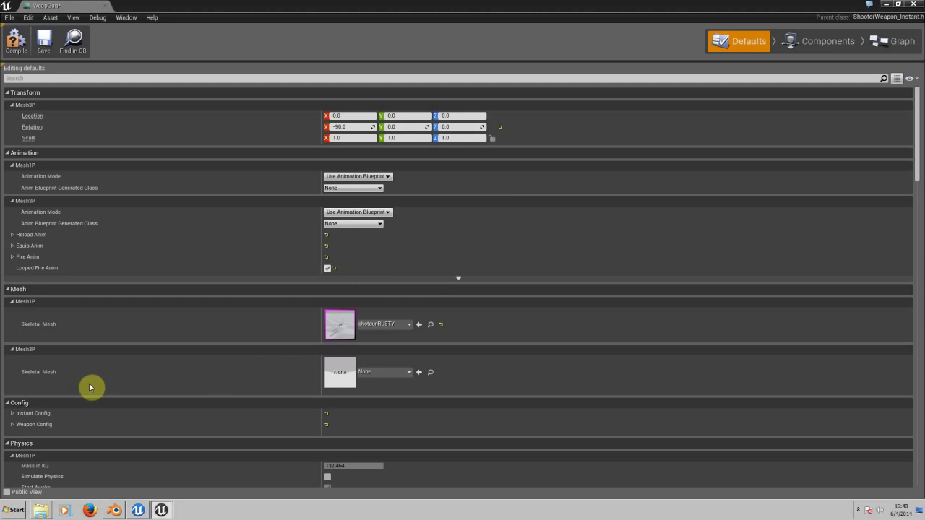
click(376, 371)
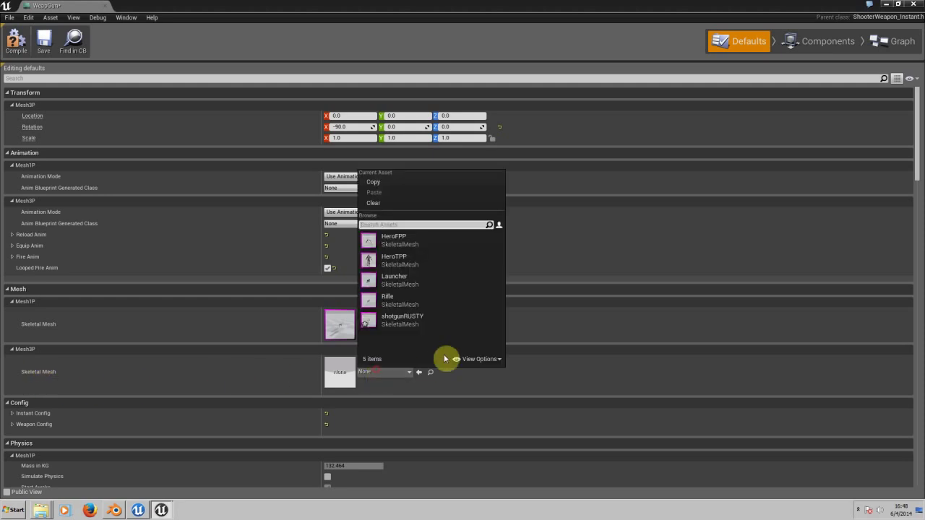
click(406, 320)
click(44, 41)
click(913, 4)
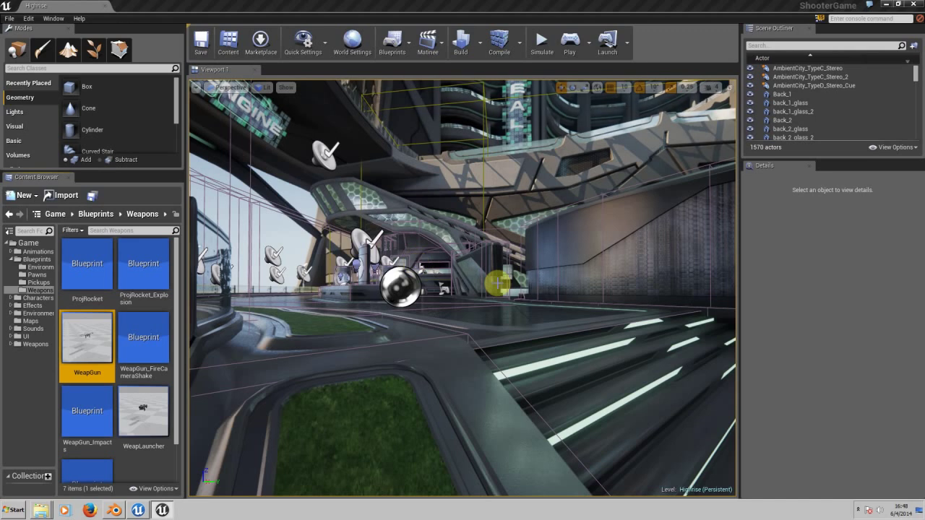
Play the Highrise level, walk toward the railing, fire the new shotgun and reload it.
key(alt+p)
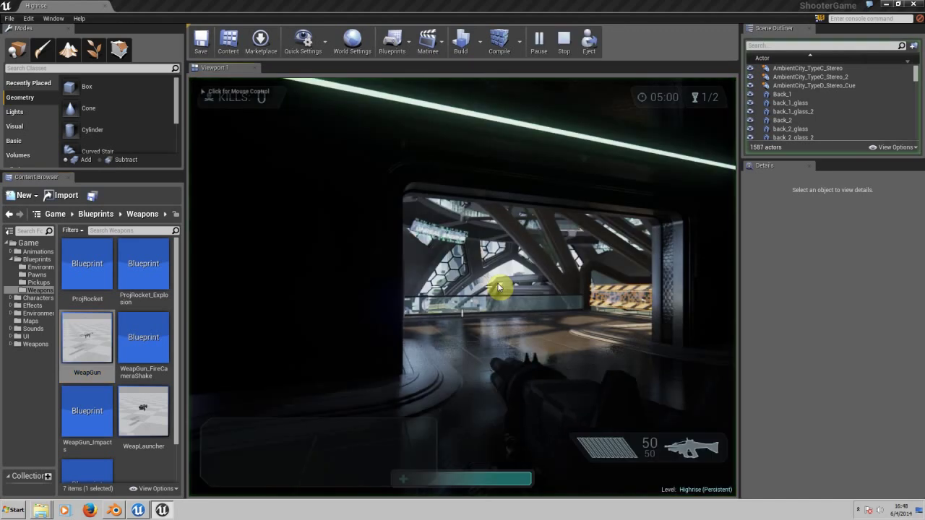
key(w)
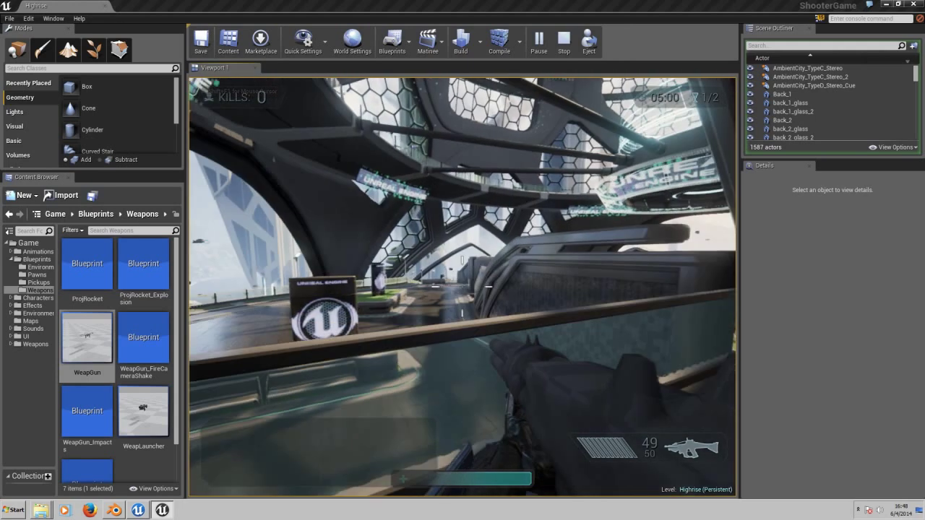
click(462, 312)
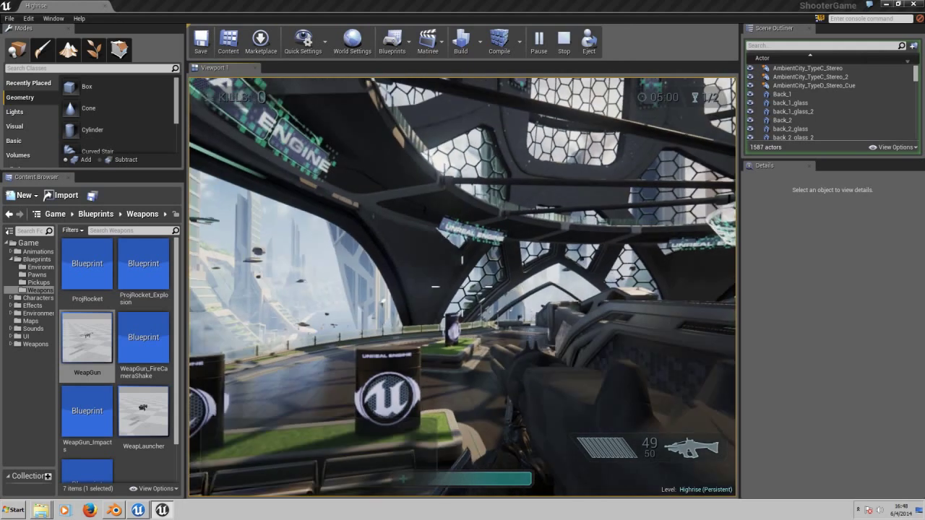
key(r)
key(w)
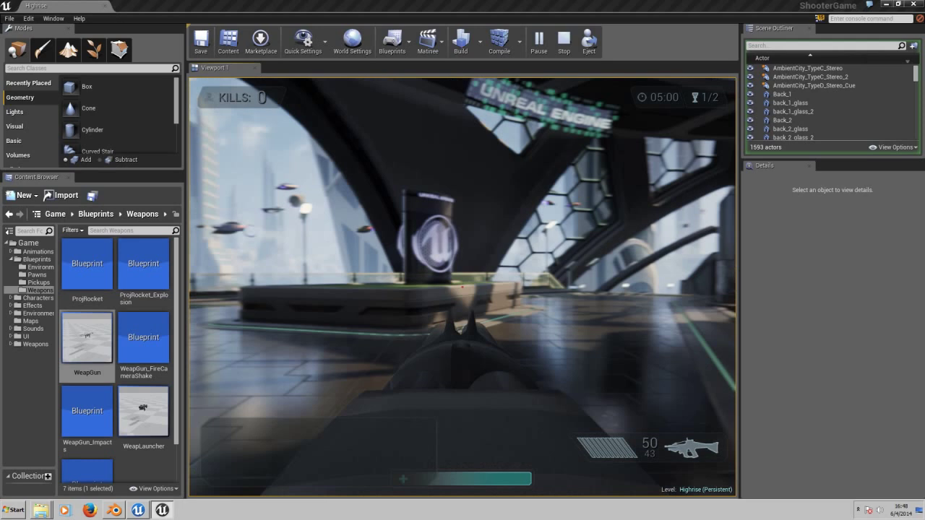